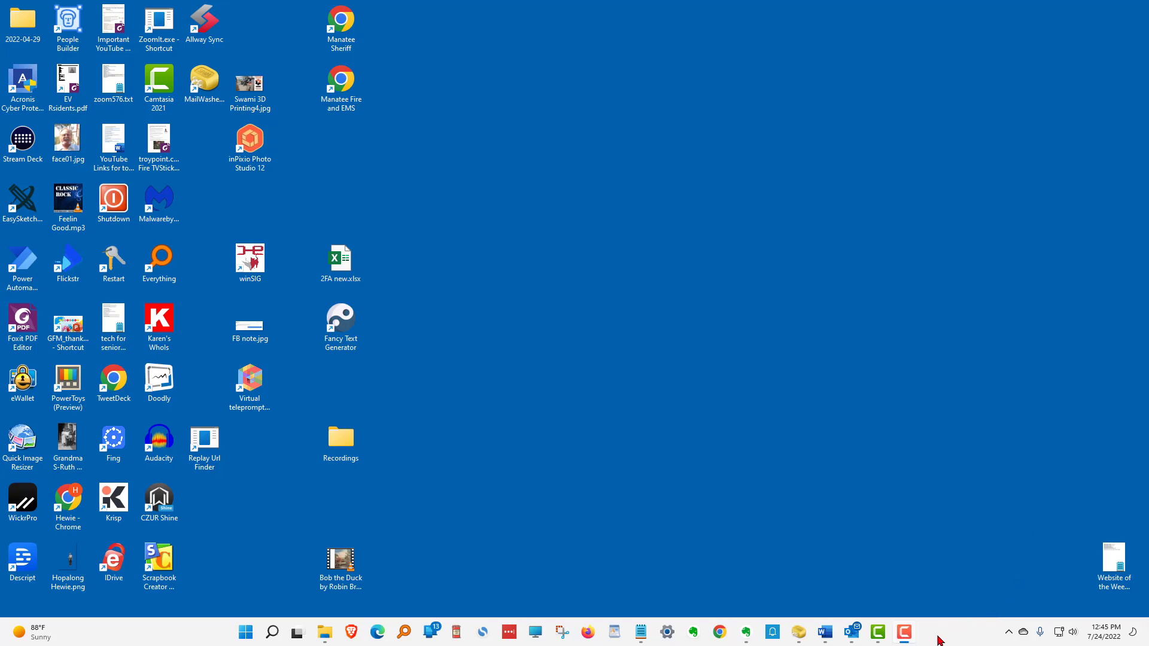
Turn the Touch keyboard taskbar corner icon On in Taskbar settings
{"action": "right_click", "coordinate": [201, 630]}
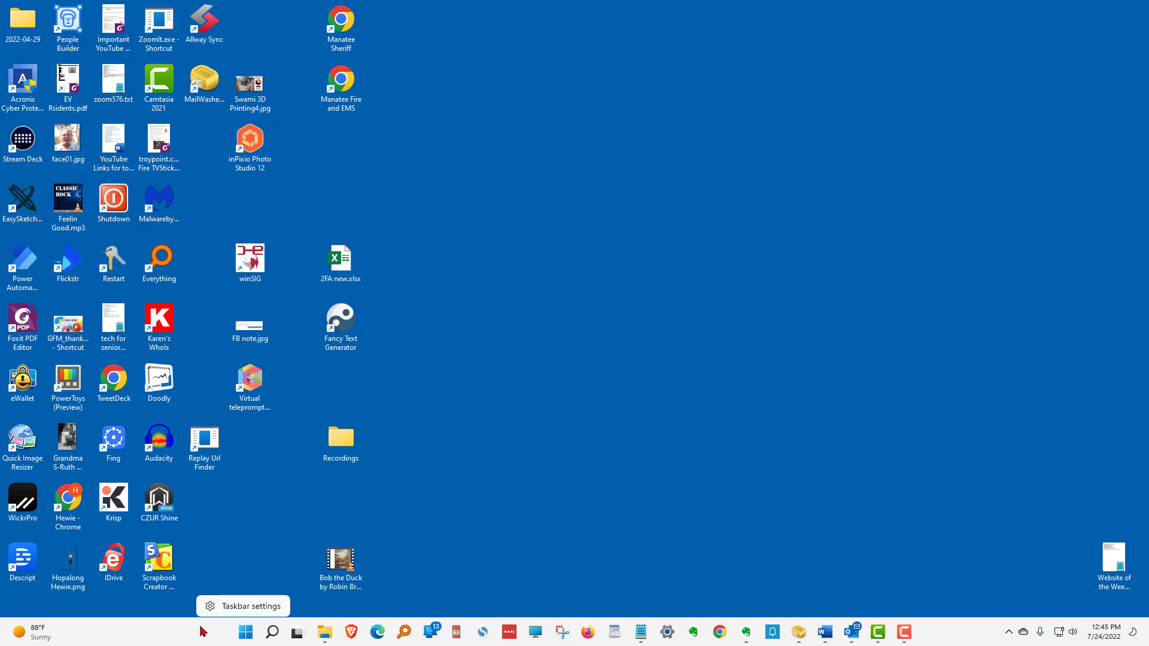
{"action": "left_click", "coordinate": [233, 606]}
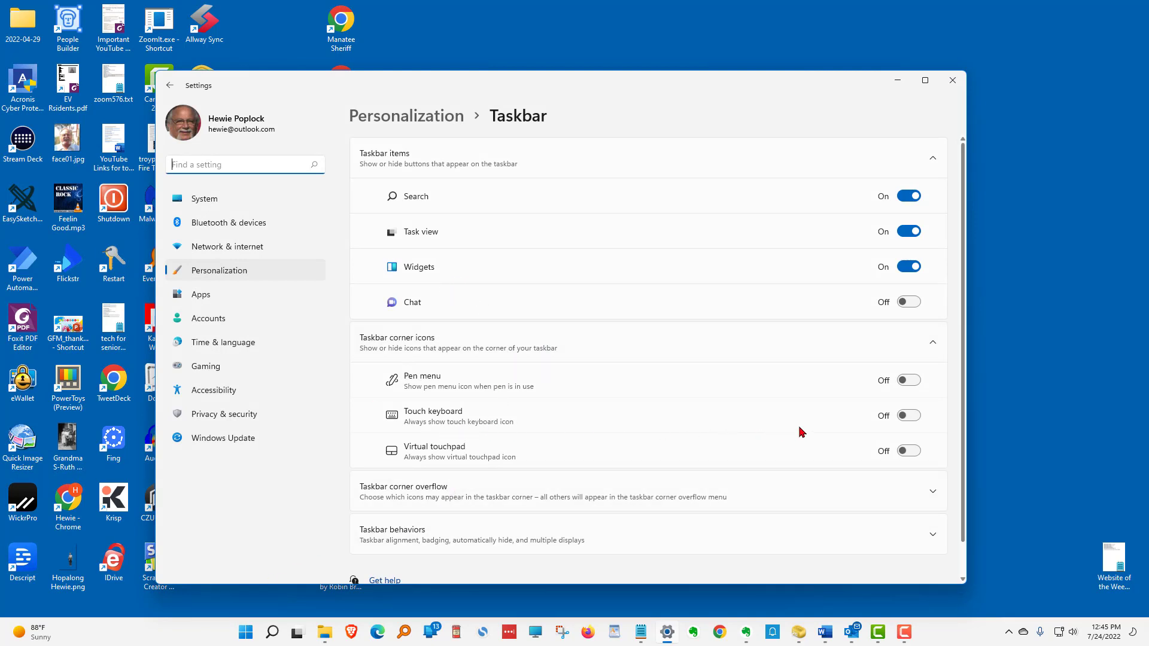
{"action": "left_click", "coordinate": [903, 418]}
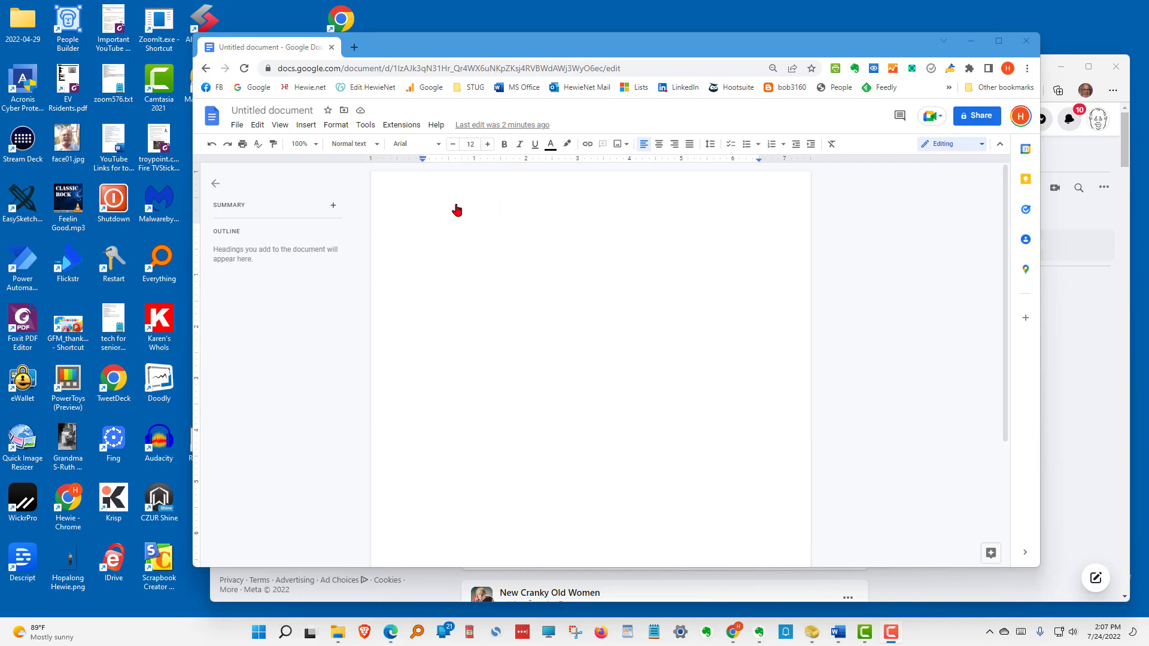
Type 'The temp in Alaska is 57', add °F from the touch keyboard's Symbols, then start a new line
{"action": "left_click", "coordinate": [408, 207]}
{"action": "type", "text": "The temp in Alaska is 57"}
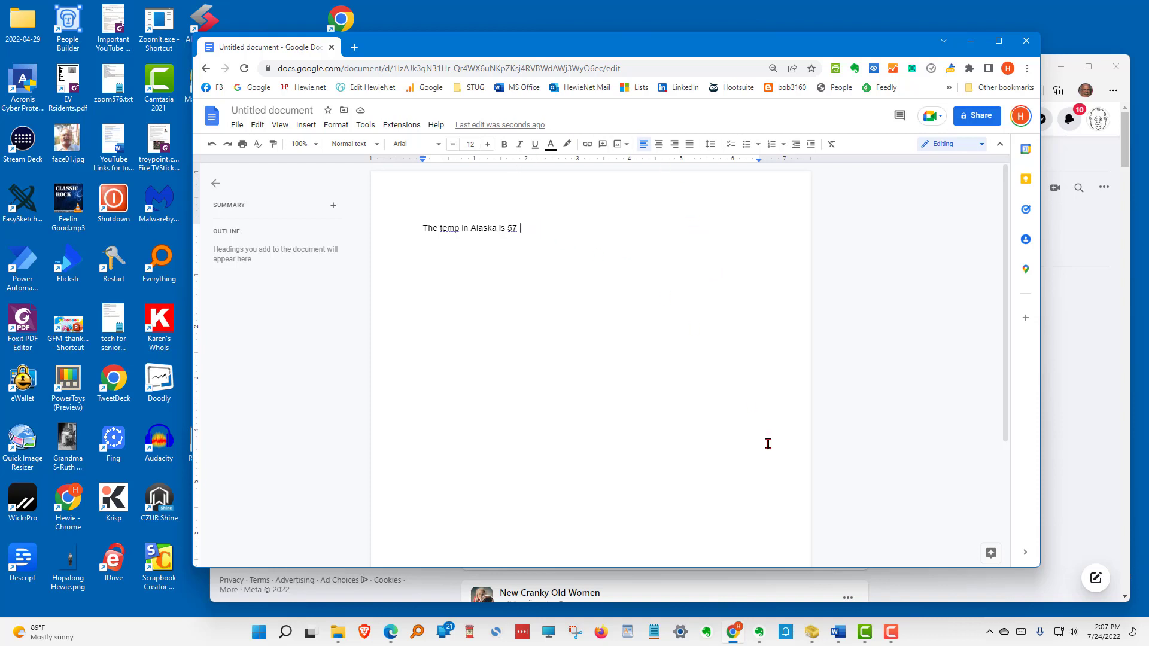
{"action": "left_click", "coordinate": [1024, 635]}
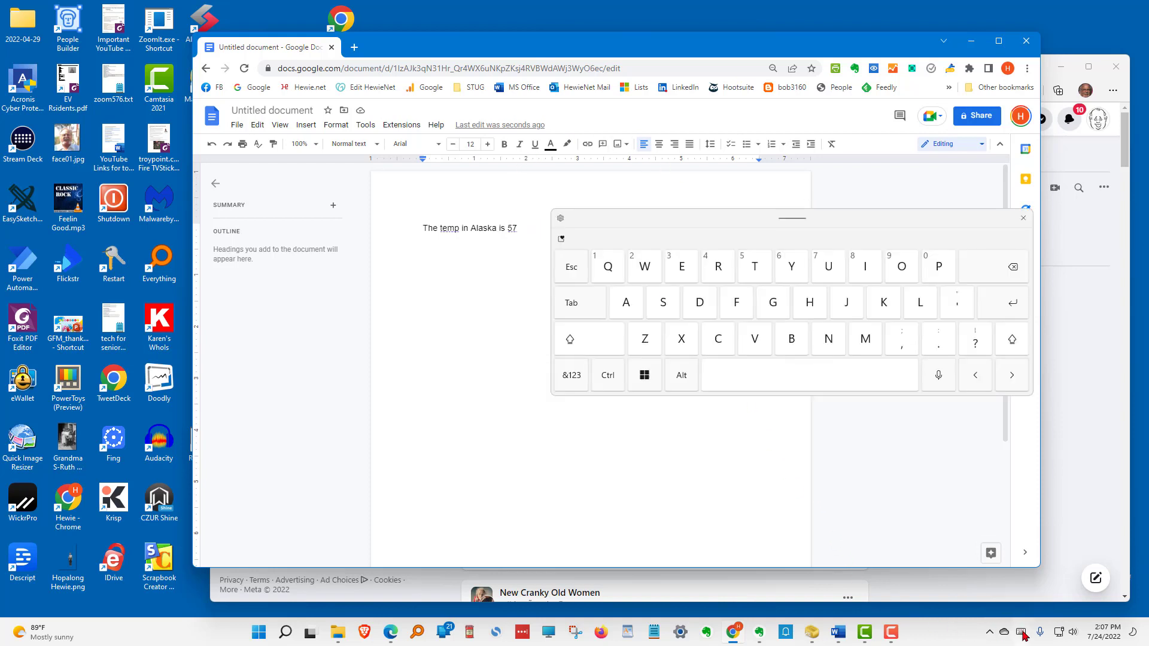
{"action": "left_click", "coordinate": [561, 240]}
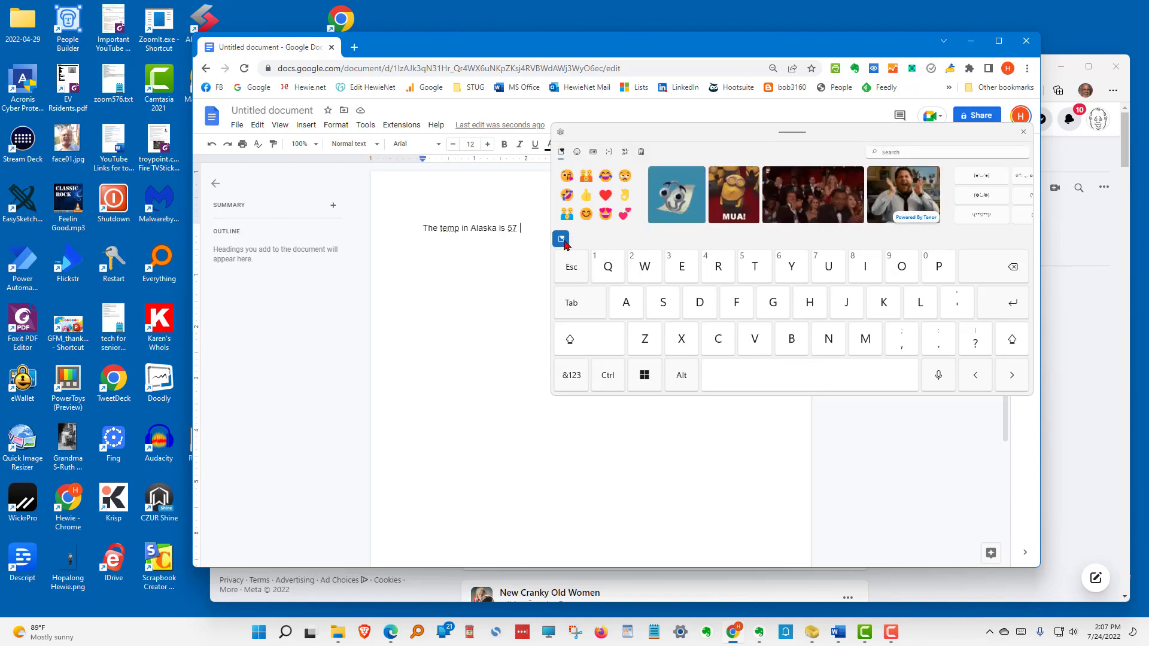
{"action": "left_click", "coordinate": [626, 153]}
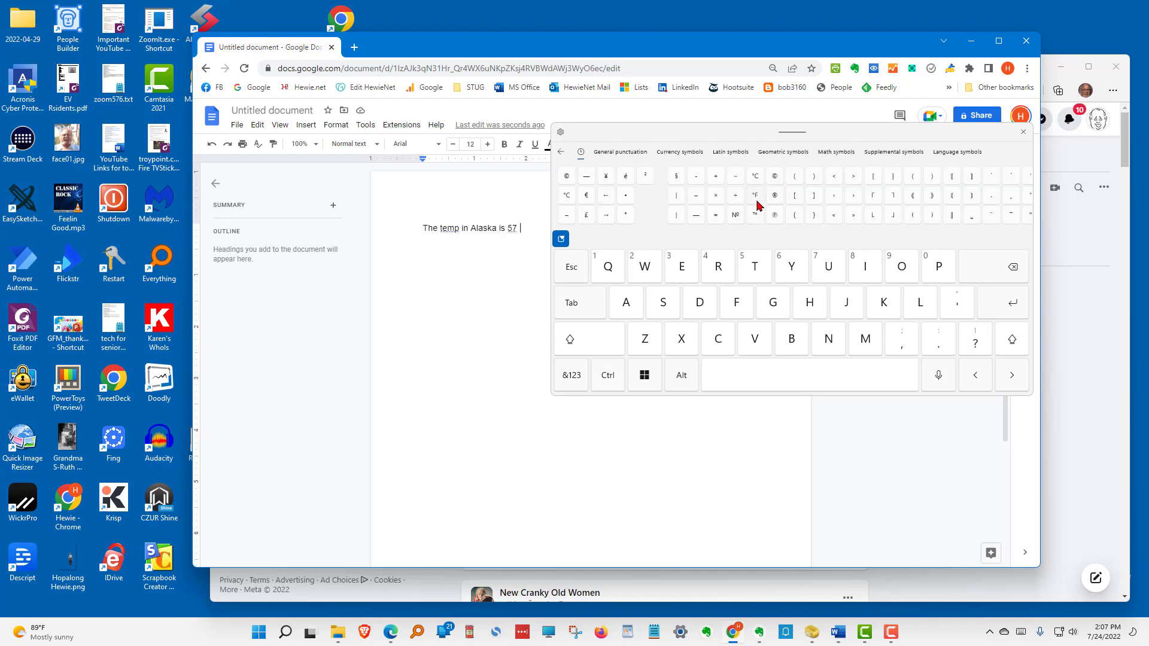
{"action": "left_click", "coordinate": [755, 197]}
{"action": "key", "text": "Return"}
{"action": "left_click", "coordinate": [1022, 634]}
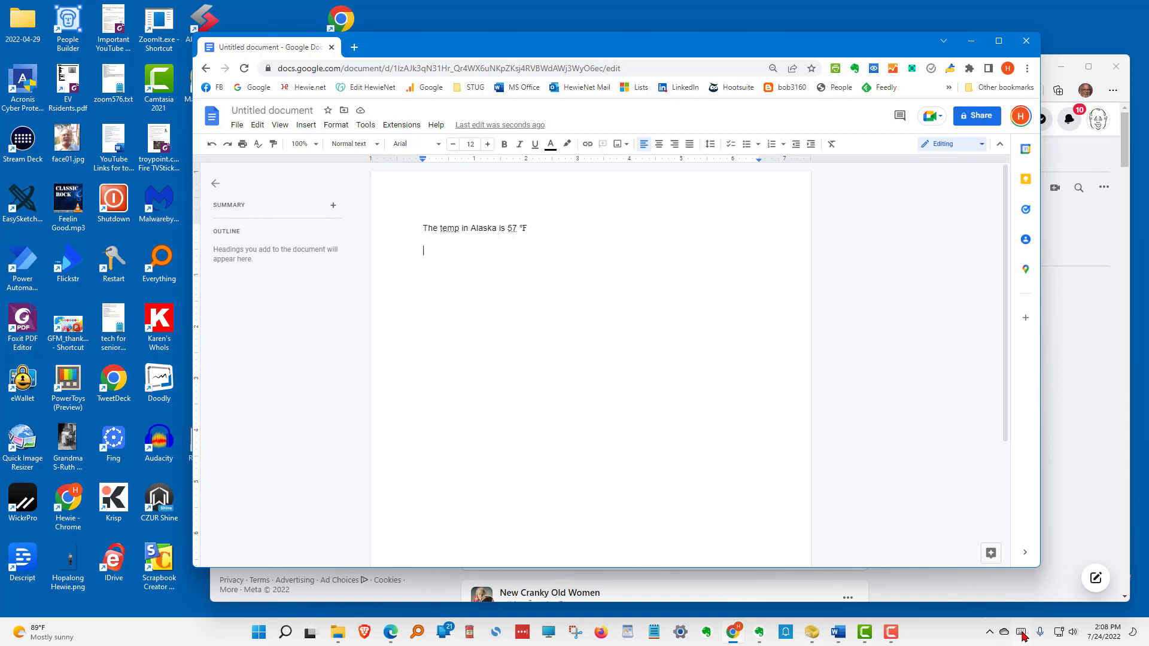
Insert a laughing emoji from the touch keyboard, then type 'This is funny'
{"action": "left_click", "coordinate": [1022, 633]}
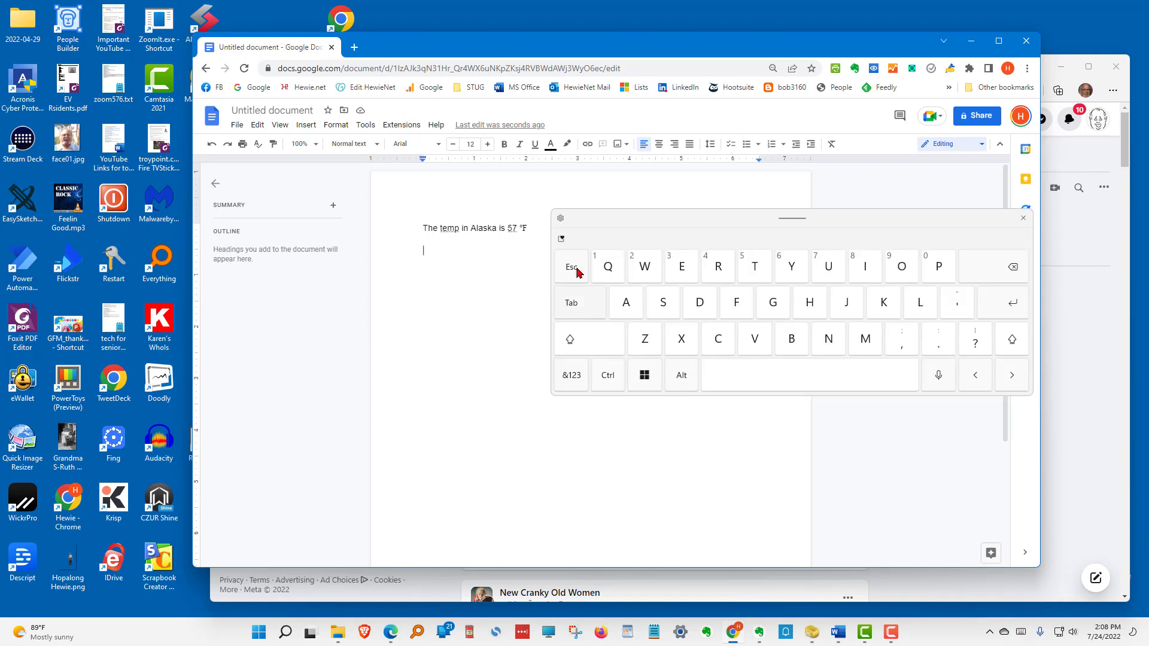
{"action": "left_click", "coordinate": [563, 240]}
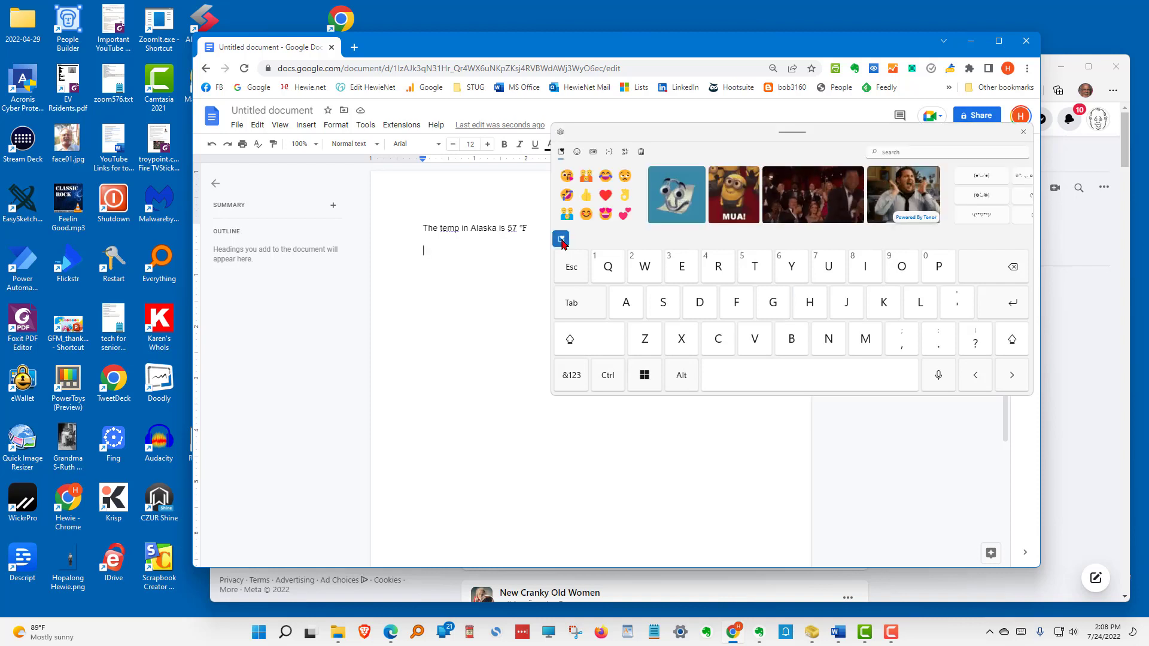
{"action": "left_click", "coordinate": [566, 203]}
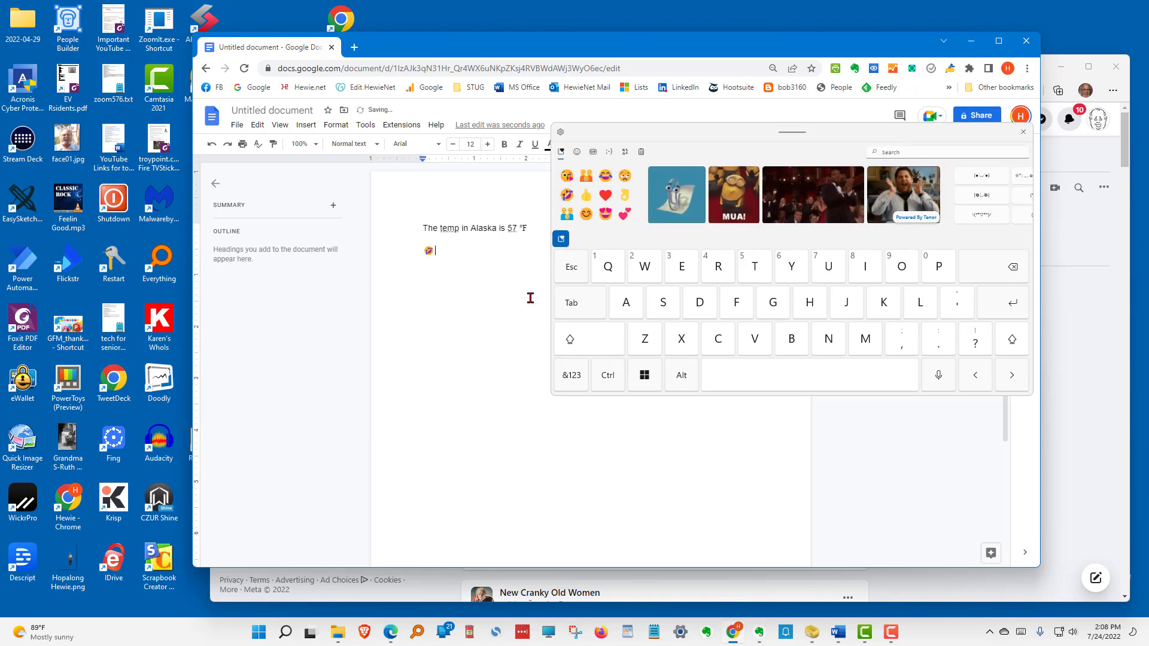
{"action": "type", "text": "This is funny"}
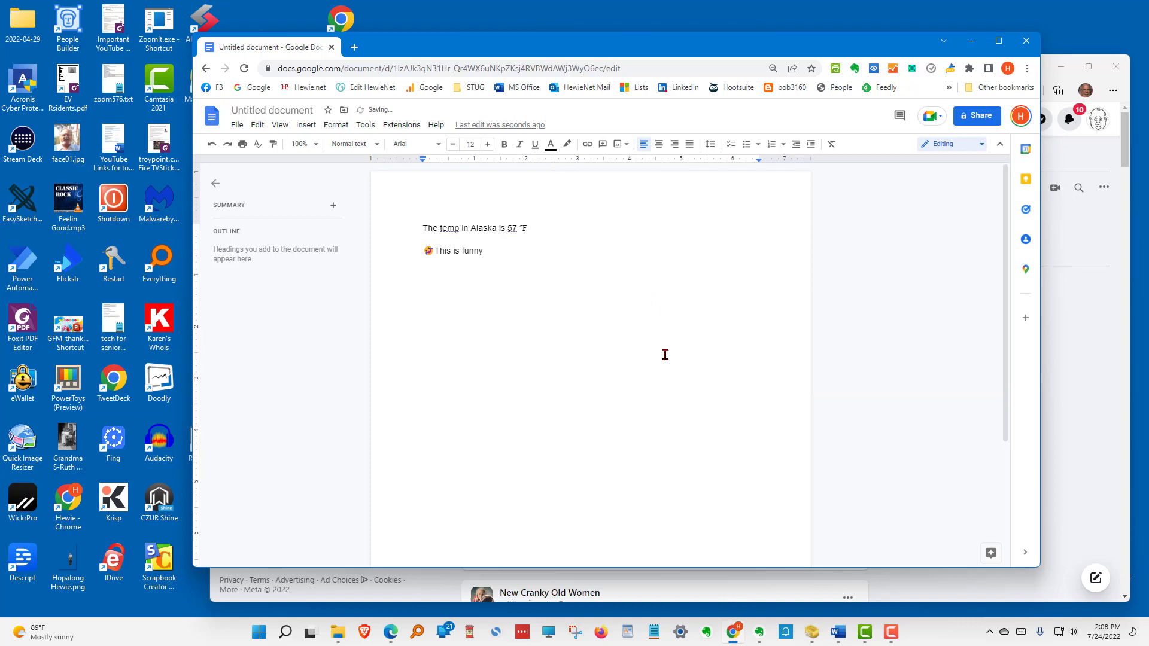
Add beaming-face, musical-notes and sunglasses emojis after the text, then close the keyboard
{"action": "left_click", "coordinate": [1022, 633]}
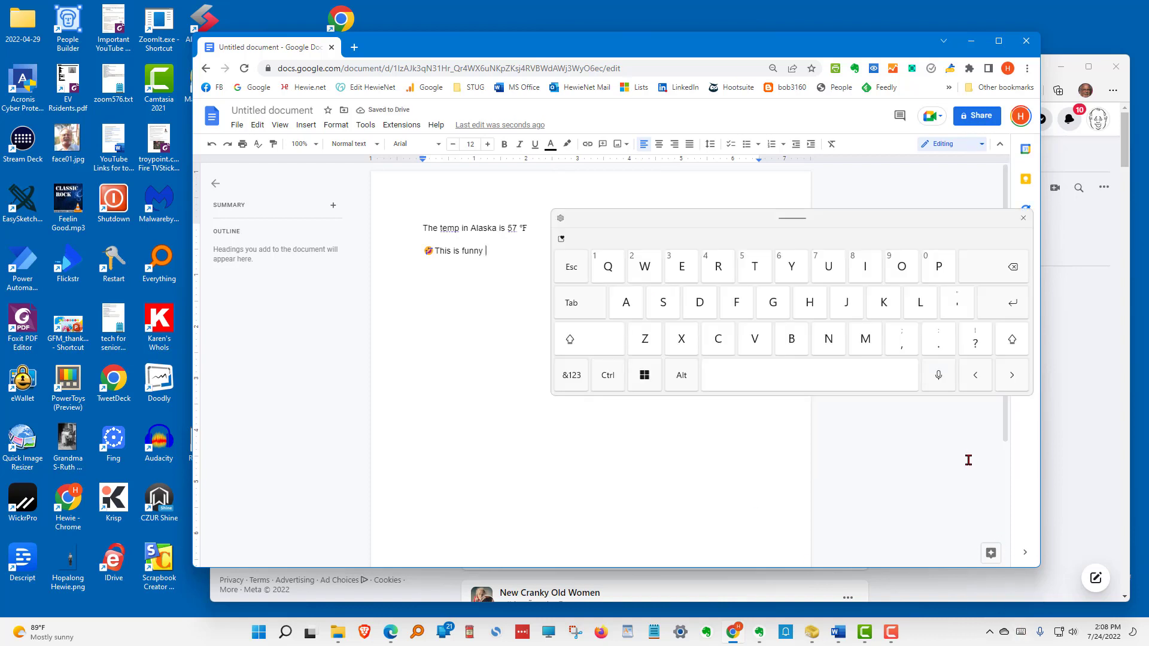
{"action": "left_click", "coordinate": [561, 239]}
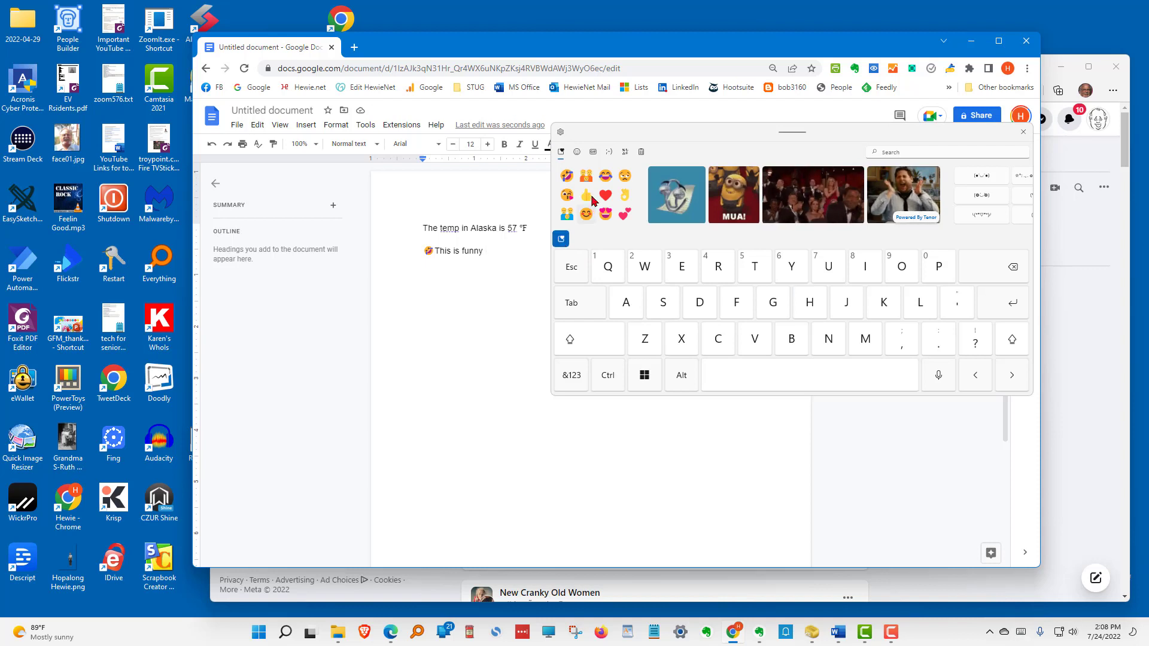
{"action": "left_click", "coordinate": [578, 153]}
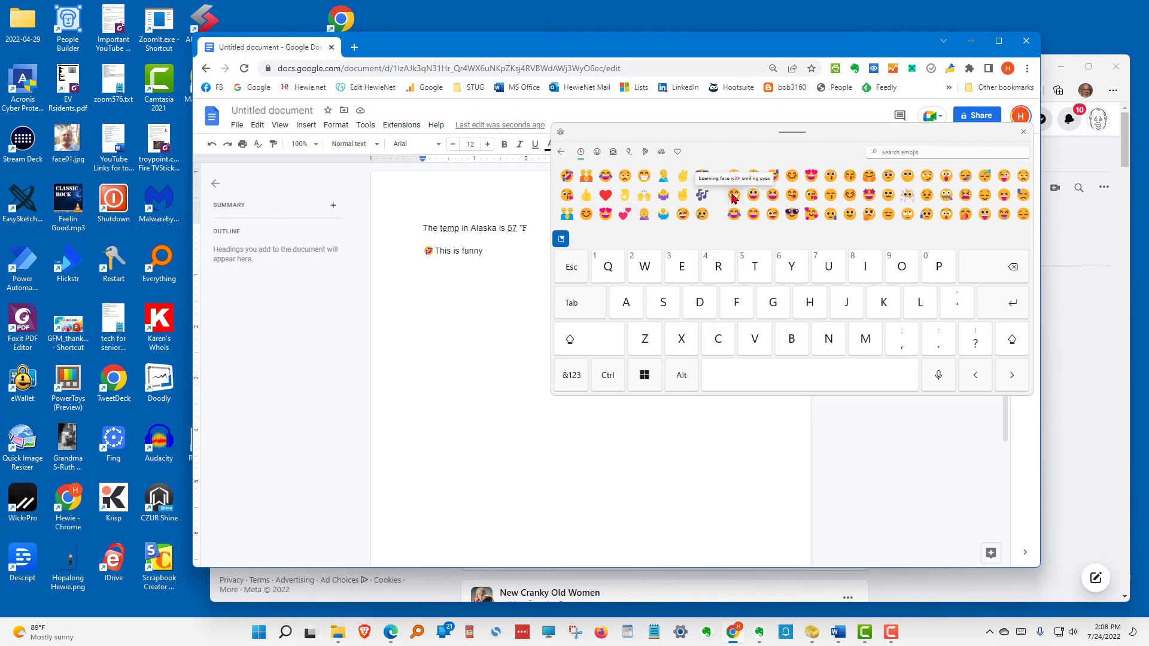
{"action": "left_click", "coordinate": [734, 197]}
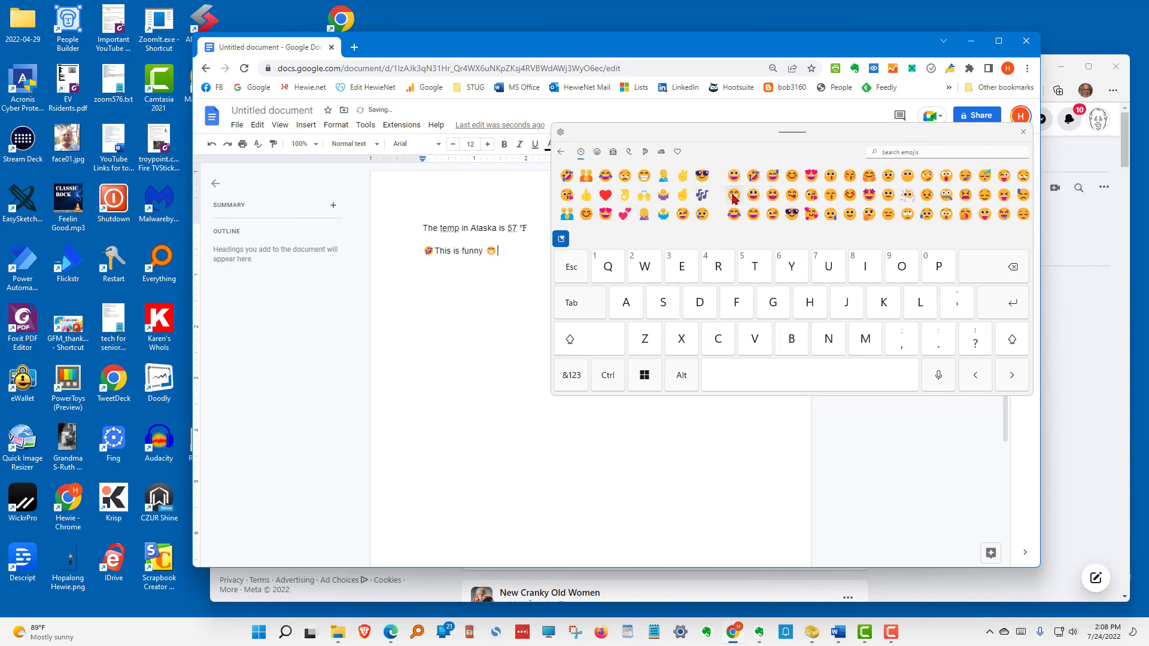
{"action": "left_click", "coordinate": [702, 194]}
{"action": "left_click", "coordinate": [703, 176]}
{"action": "left_click", "coordinate": [430, 351]}
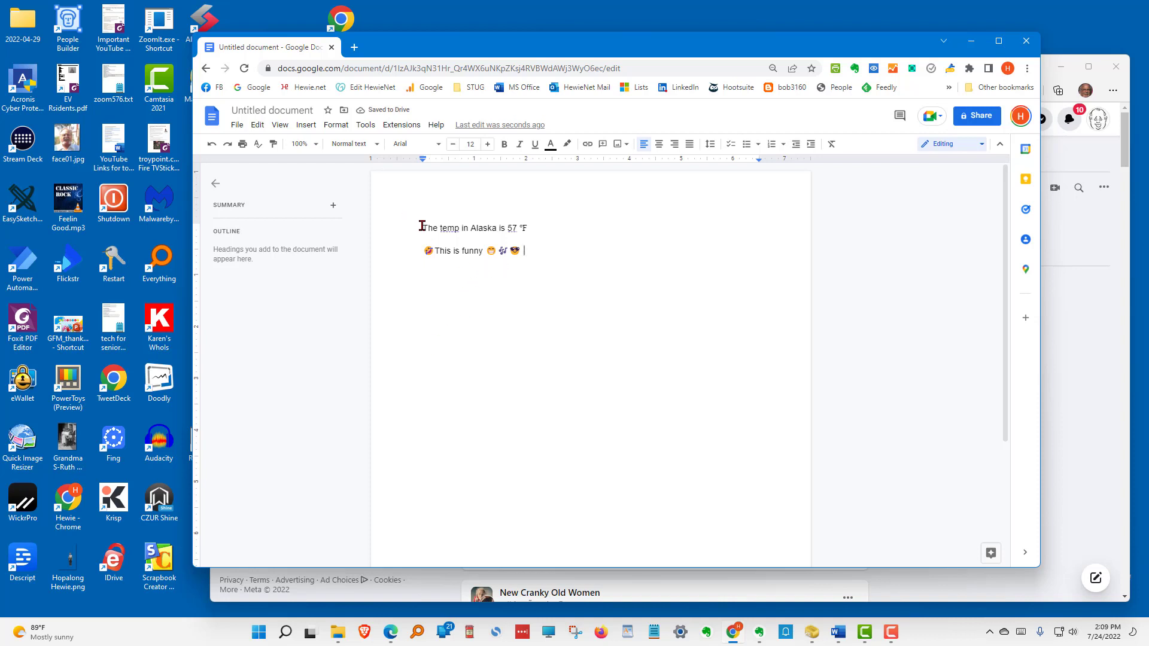
Set both lines to font size 60, then minimize the Docs window to reveal Facebook
{"action": "left_click_drag", "start_coordinate": [424, 227], "coordinate": [656, 267]}
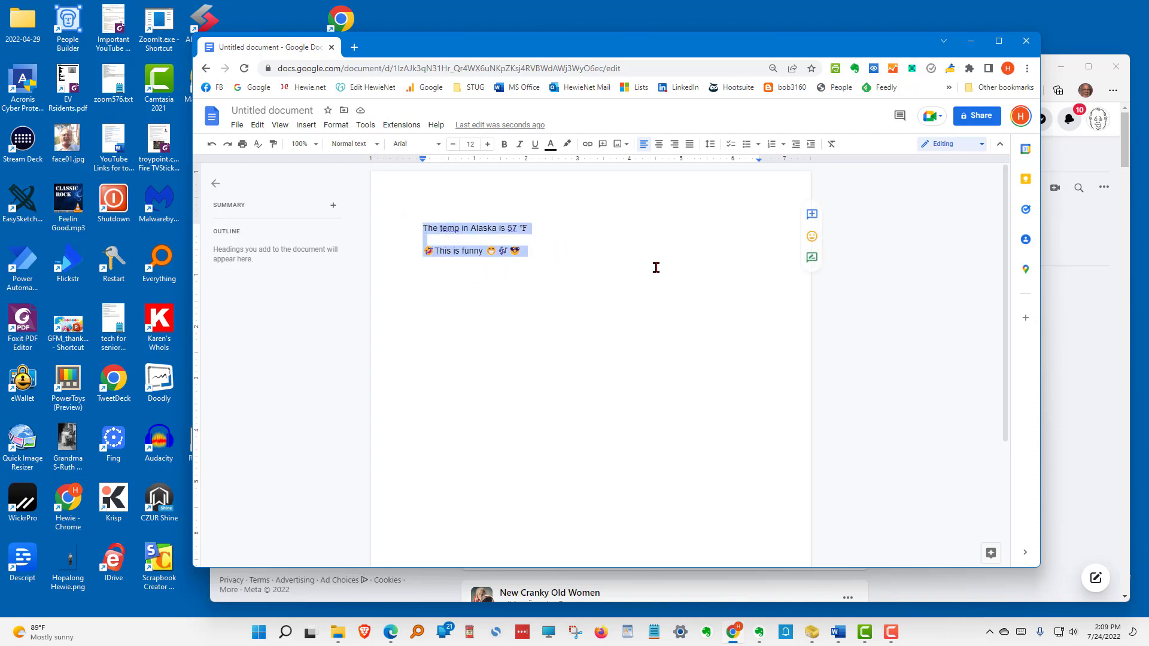
{"action": "left_click", "coordinate": [488, 145]}
{"action": "left_click", "coordinate": [467, 144]}
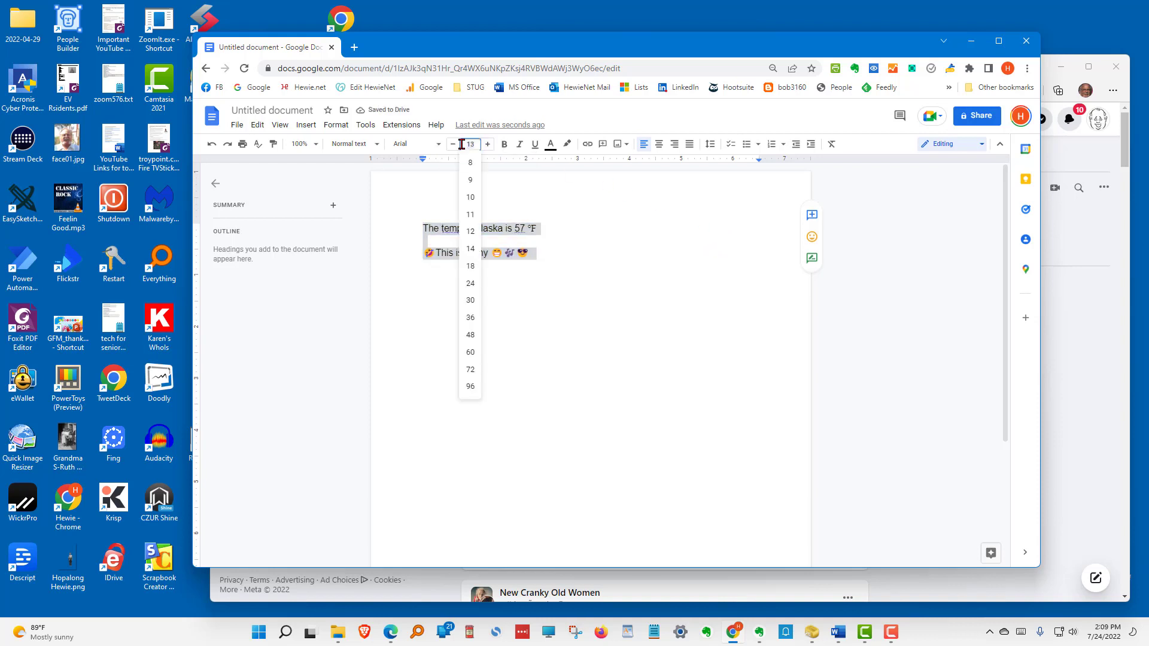
{"action": "left_click", "coordinate": [467, 352]}
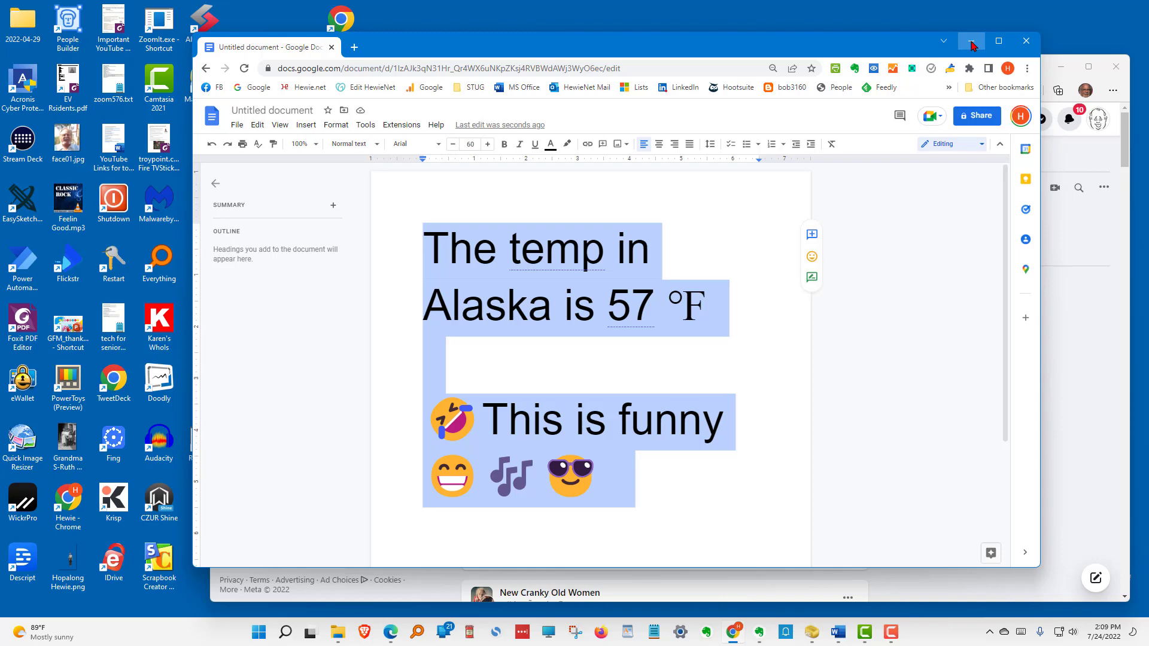
{"action": "left_click", "coordinate": [971, 41]}
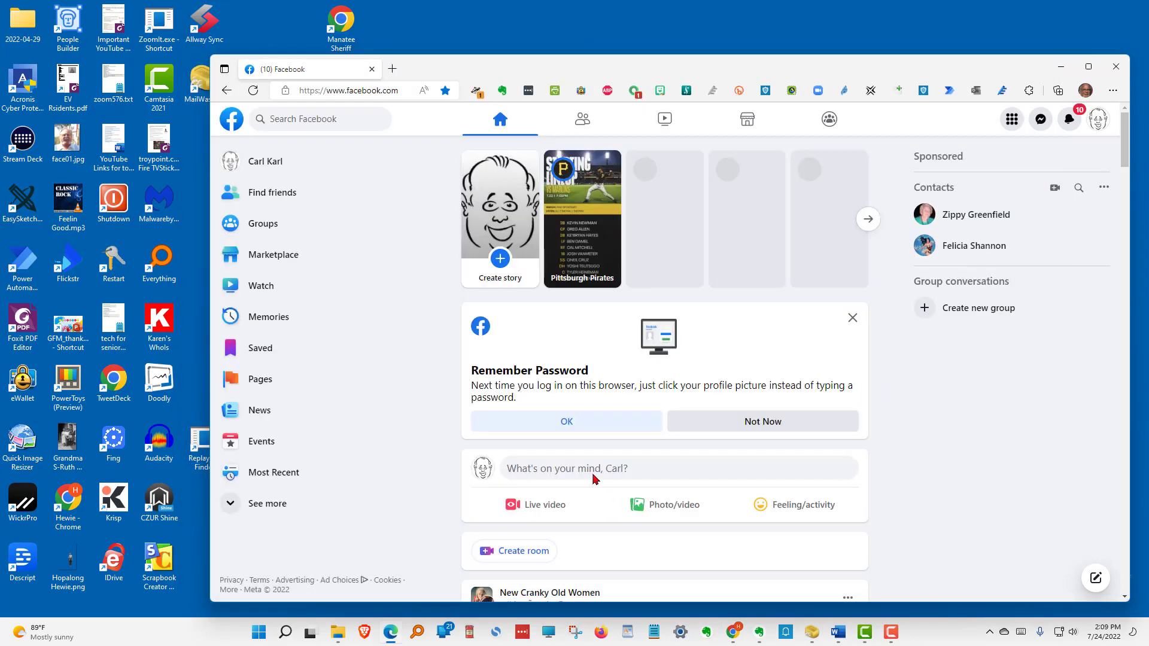
Write 'The temperature here is 87°F' using the touch keyboard's °F symbol, then start the line 'This'
{"action": "left_click", "coordinate": [534, 474]}
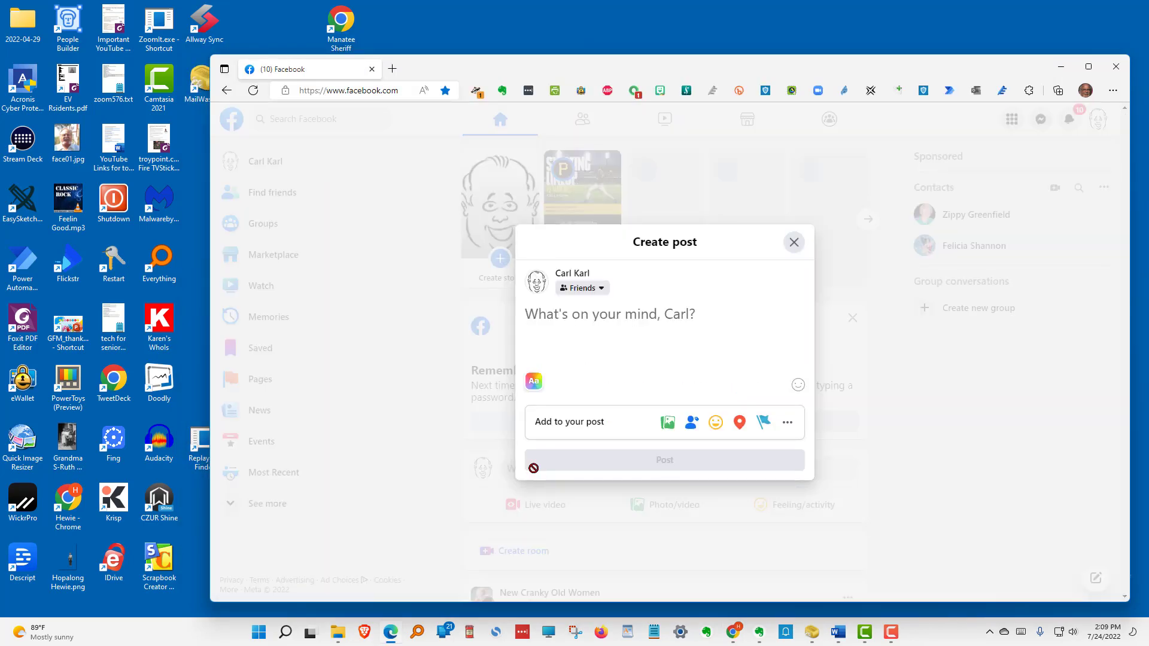
{"action": "type", "text": "The temperature here is"}
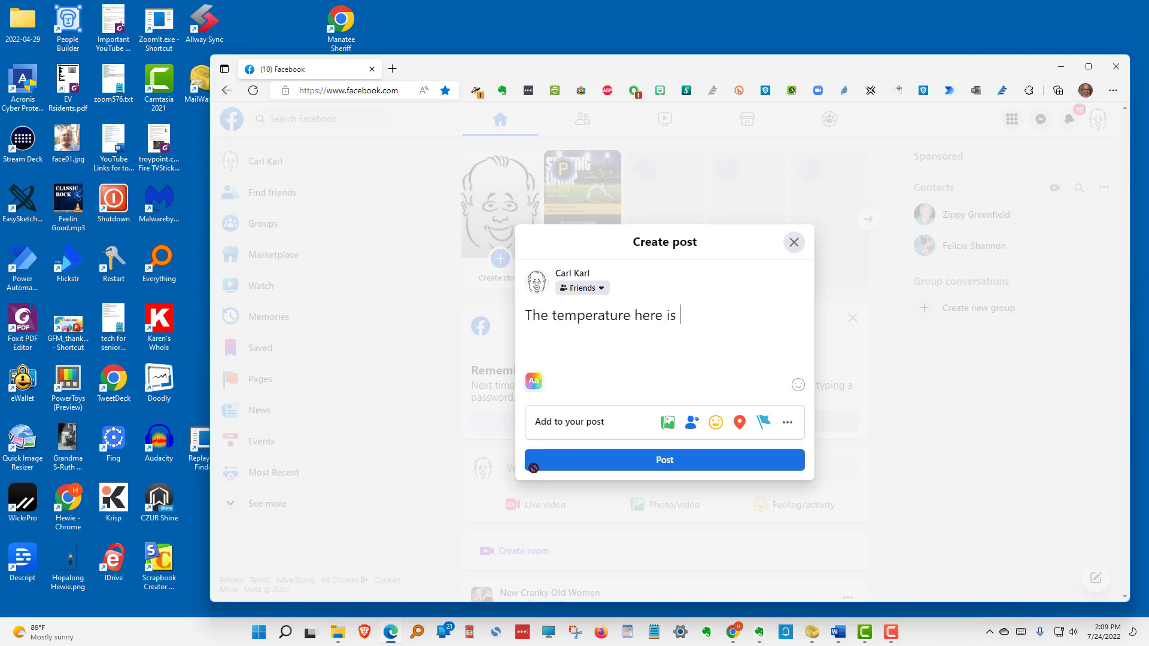
{"action": "type", "text": " 87"}
{"action": "left_click", "coordinate": [1021, 633]}
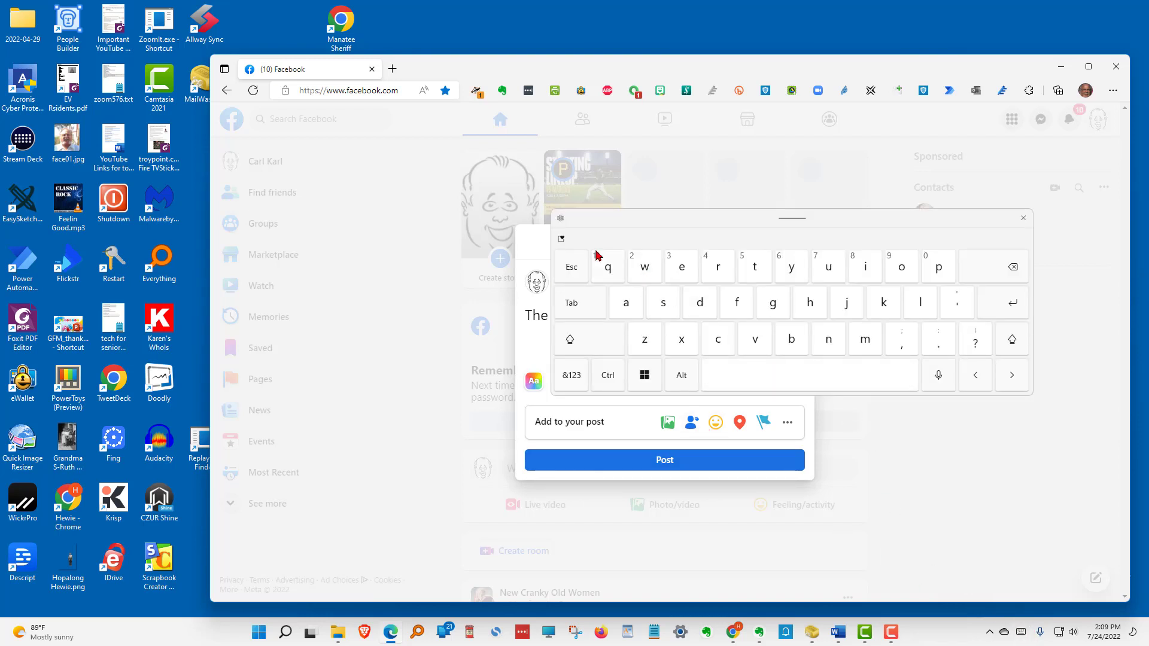
{"action": "left_click", "coordinate": [562, 239]}
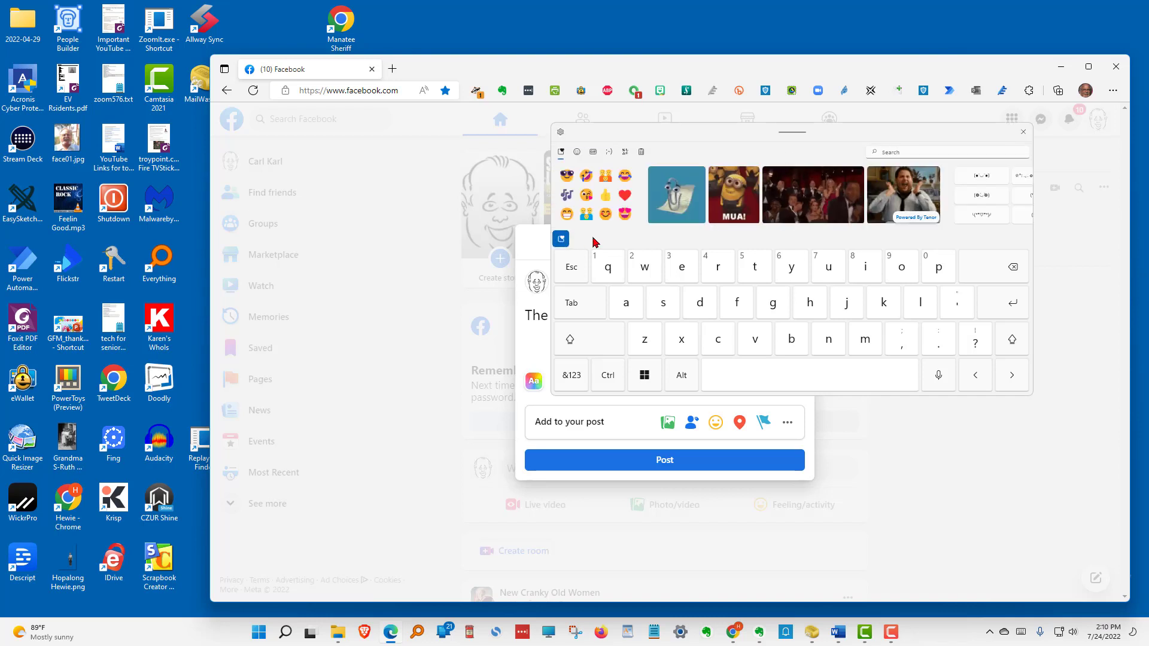
{"action": "left_click", "coordinate": [625, 153]}
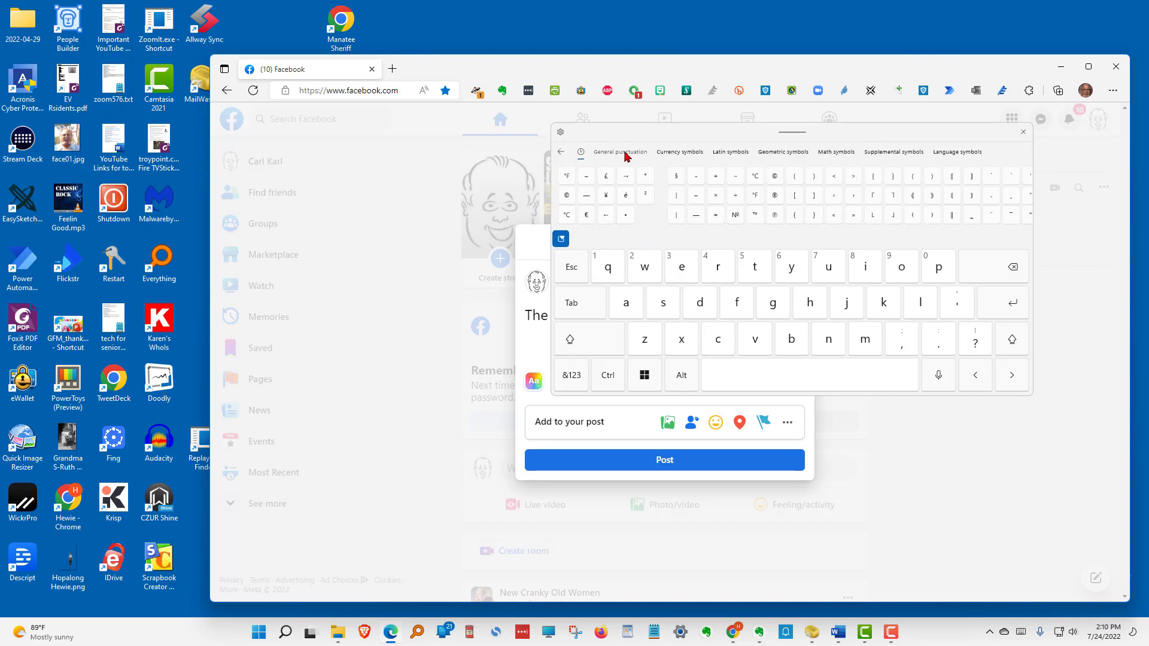
{"action": "left_click", "coordinate": [531, 334]}
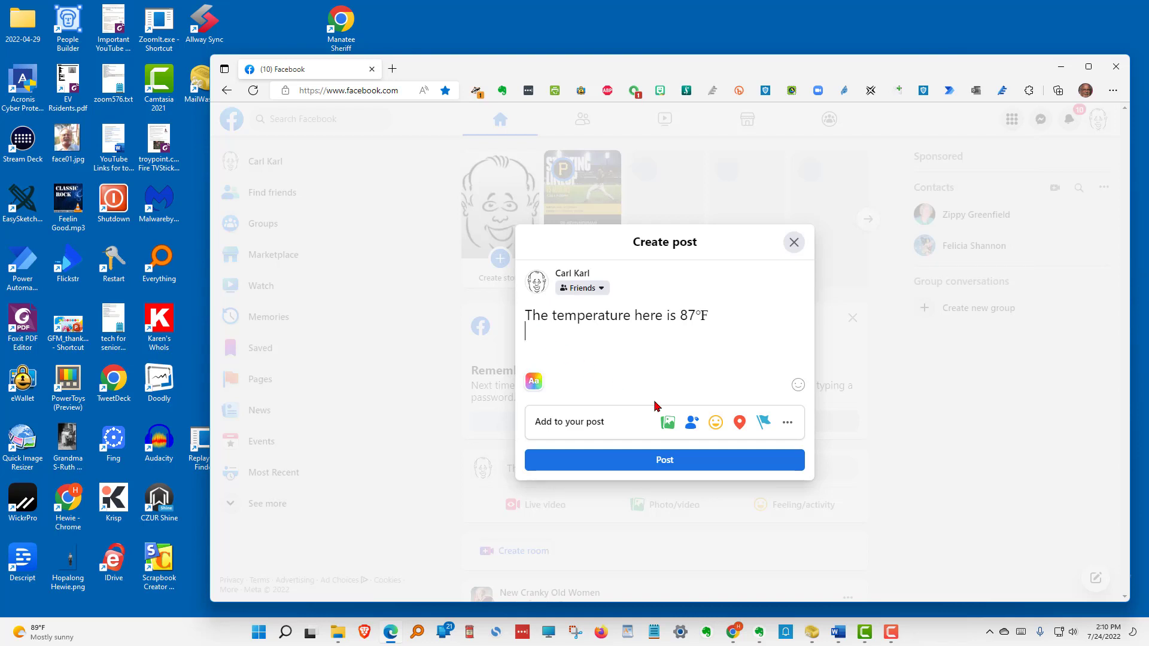
{"action": "key", "text": "Return"}
{"action": "type", "text": "This is"}
Insert the © symbol from the touch keyboard's Symbols after 'This is'
{"action": "left_click", "coordinate": [1023, 634]}
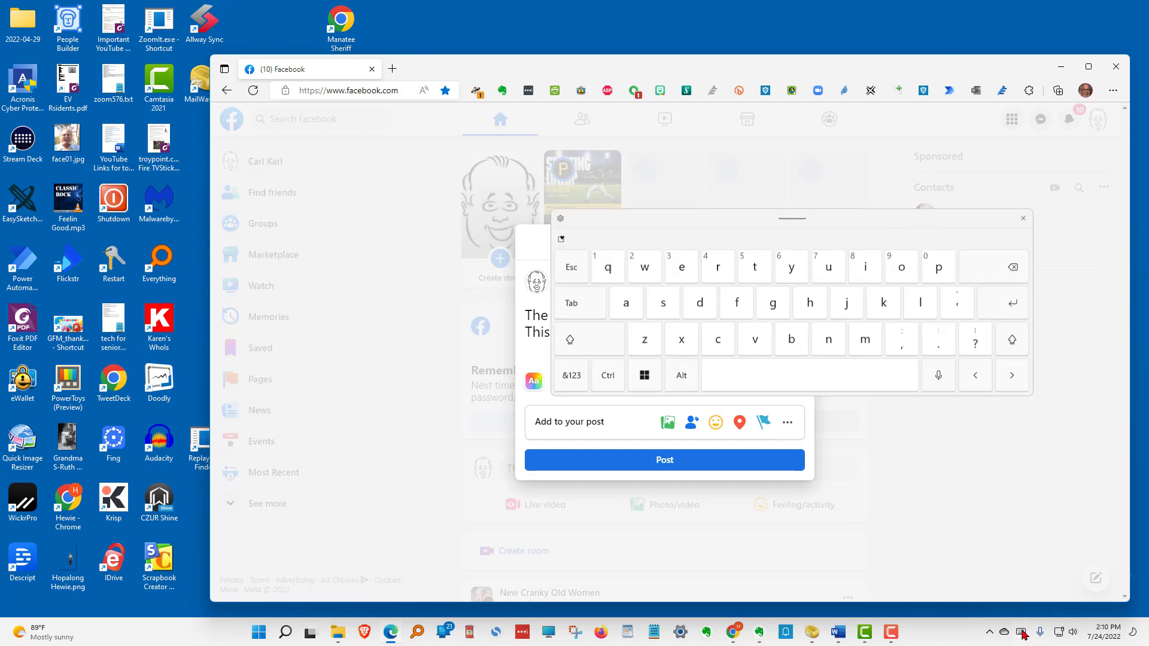
{"action": "left_click", "coordinate": [562, 240]}
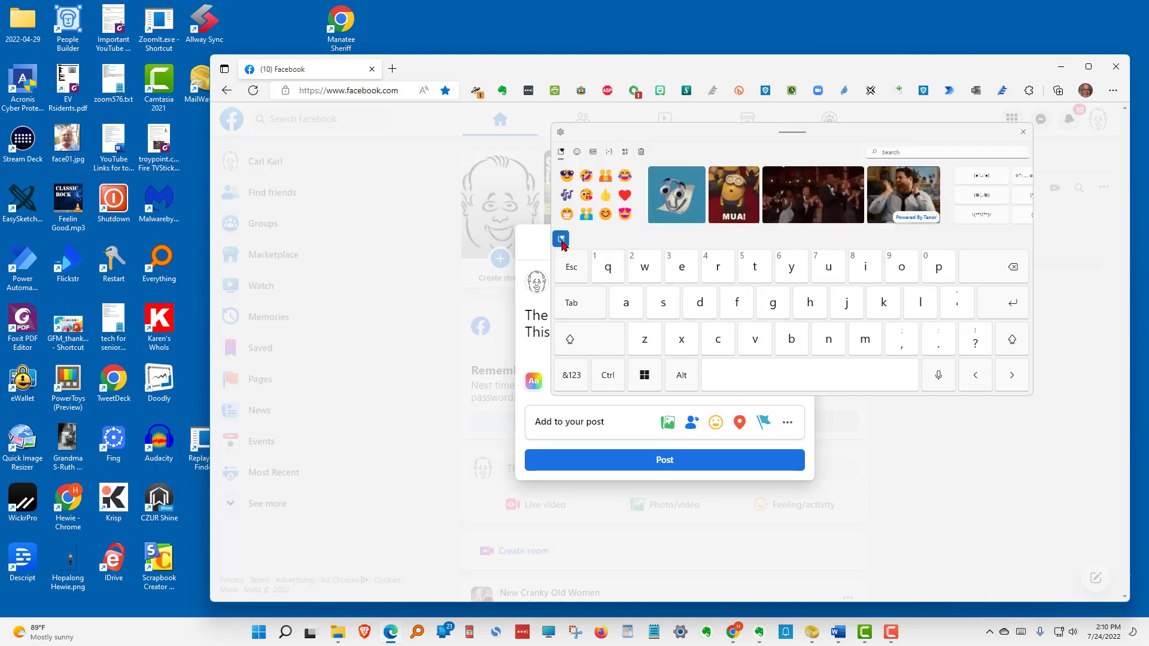
{"action": "left_click", "coordinate": [625, 152]}
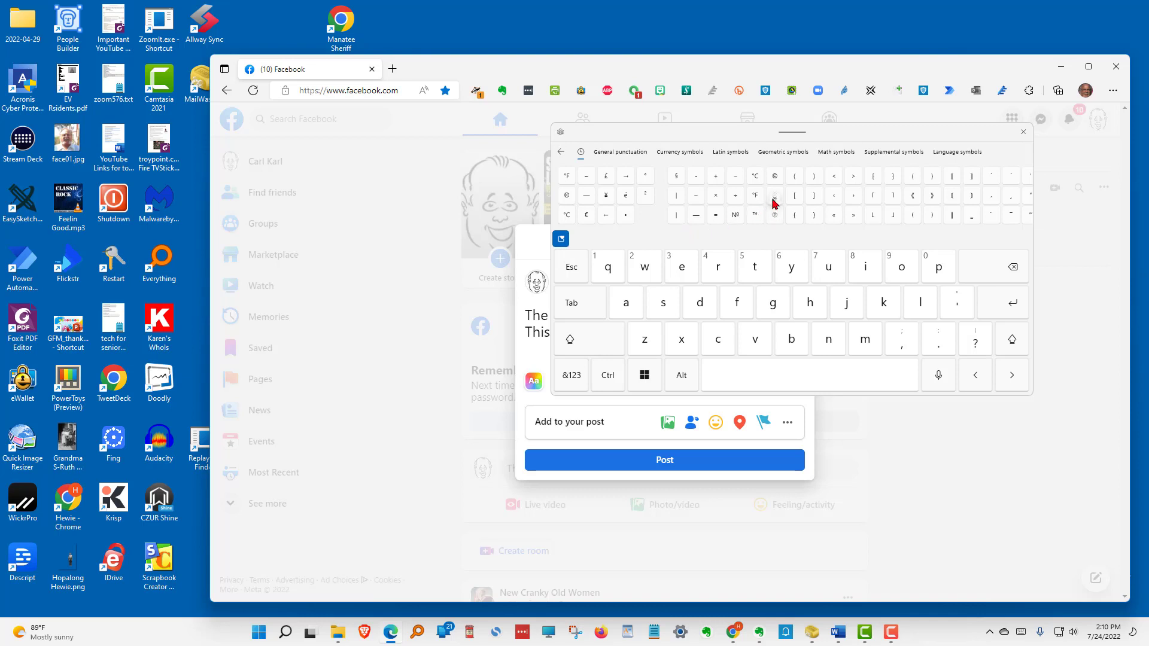
{"action": "left_click", "coordinate": [775, 176]}
Add the ® symbol after ©, dismiss the keyboard, and publish the post
{"action": "left_click", "coordinate": [562, 240]}
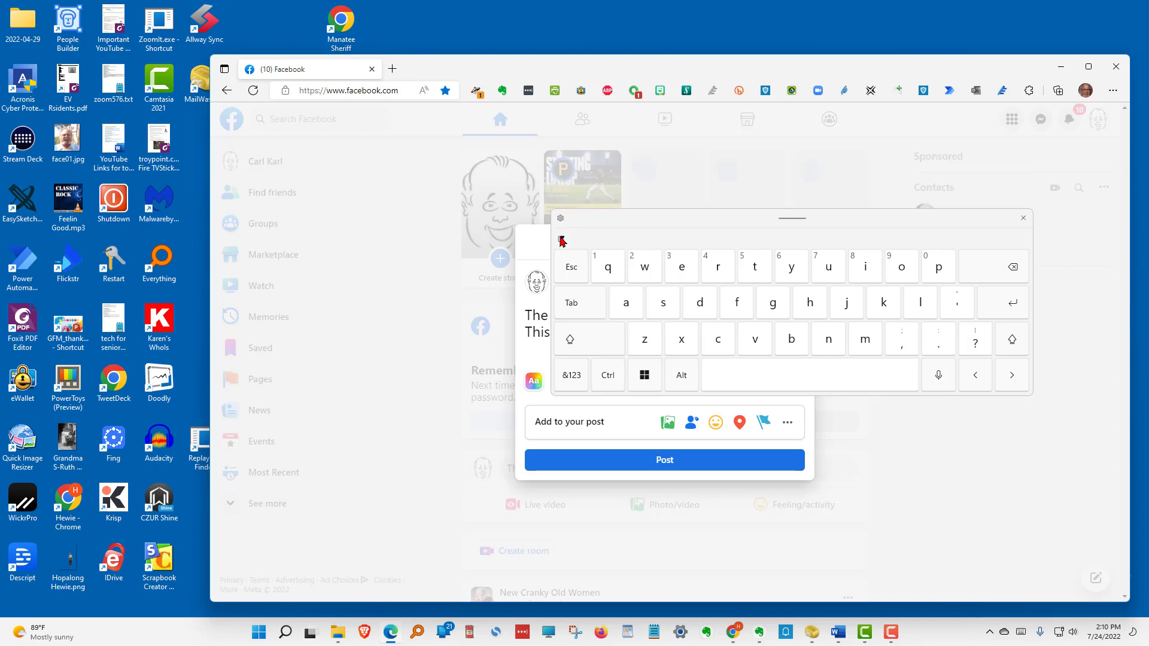
{"action": "left_click", "coordinate": [561, 240]}
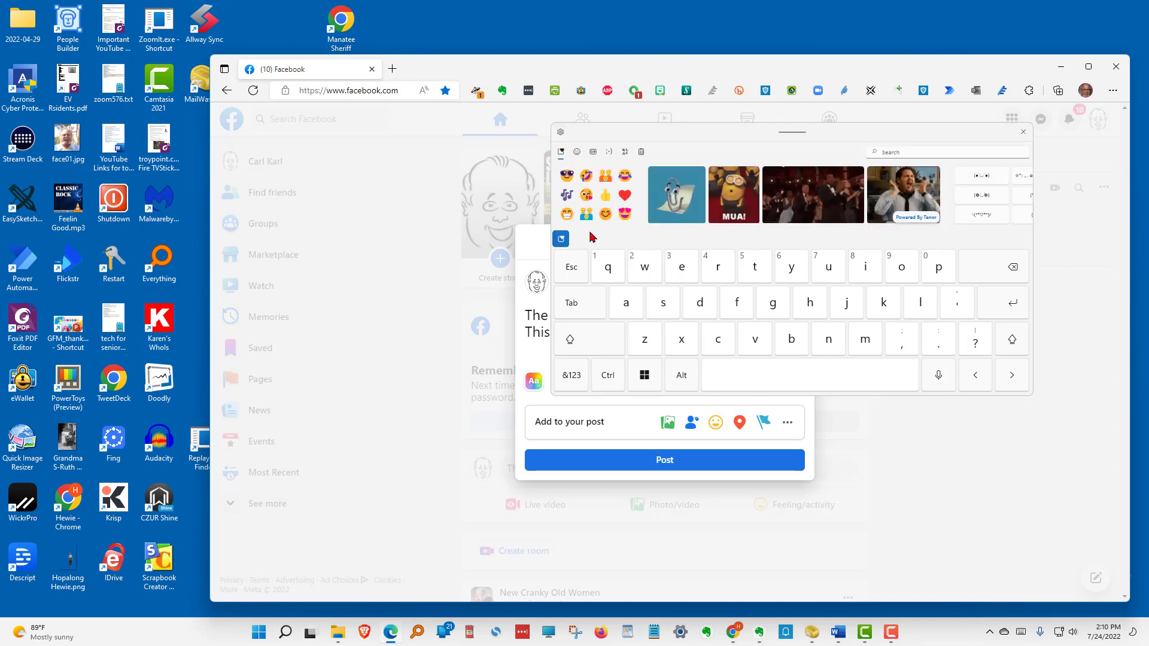
{"action": "left_click", "coordinate": [626, 152]}
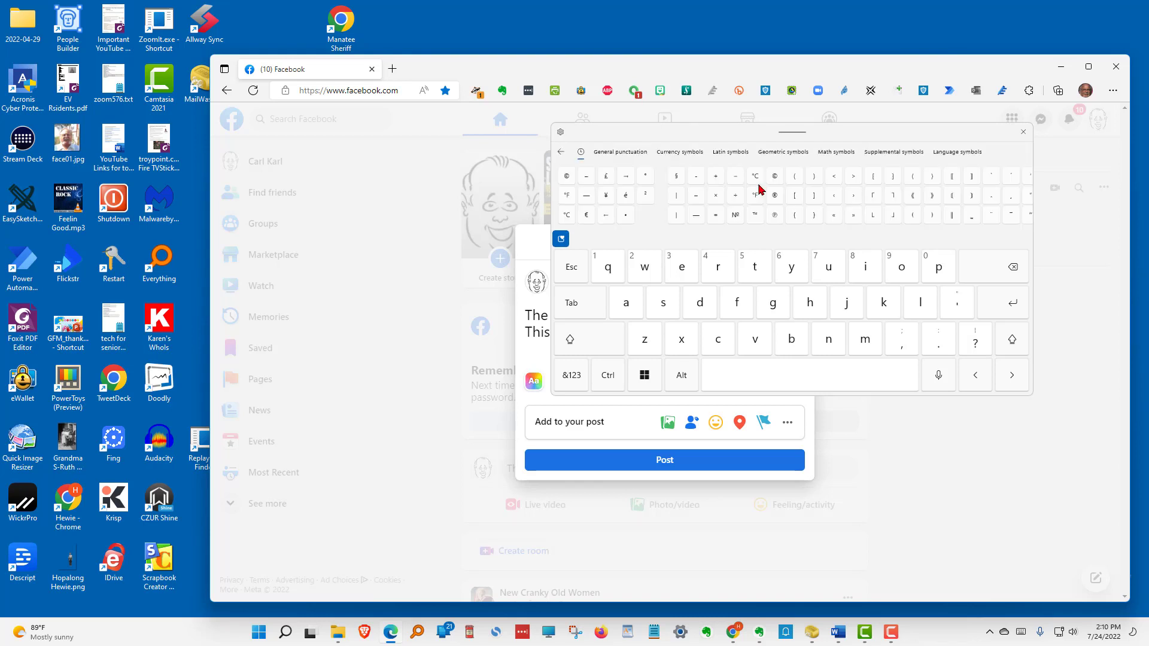
{"action": "left_click", "coordinate": [775, 198]}
{"action": "left_click", "coordinate": [877, 426]}
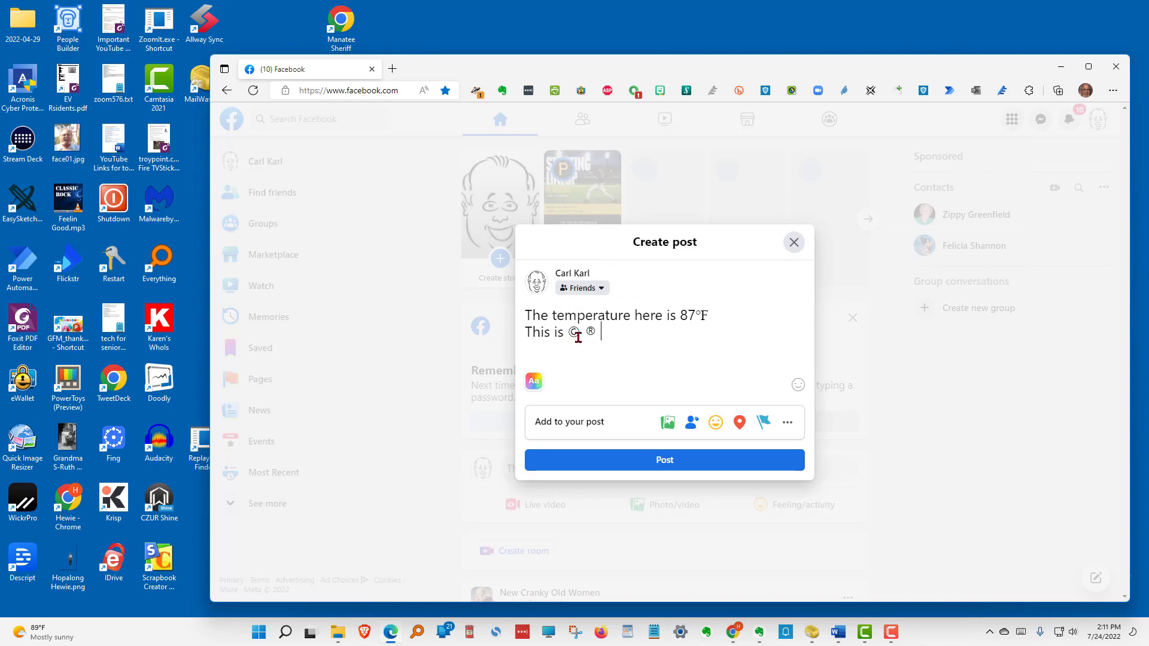
{"action": "left_click", "coordinate": [669, 464]}
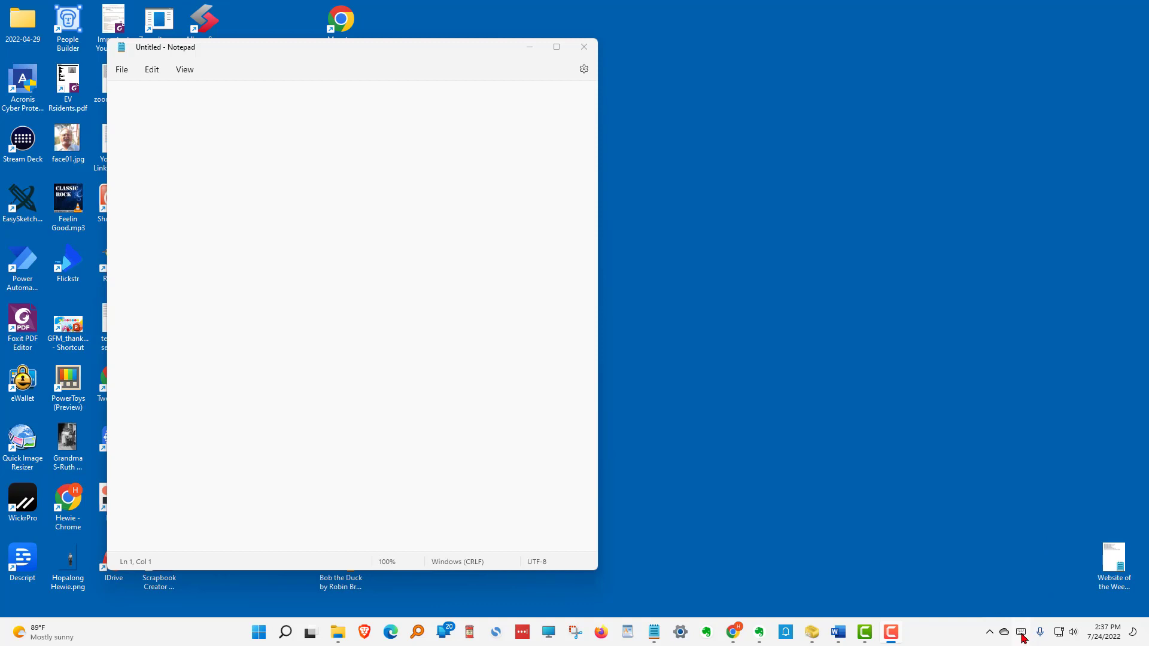
Tap out 'Thank you' letter by letter on the on-screen touch keyboard
{"action": "left_click", "coordinate": [1022, 635]}
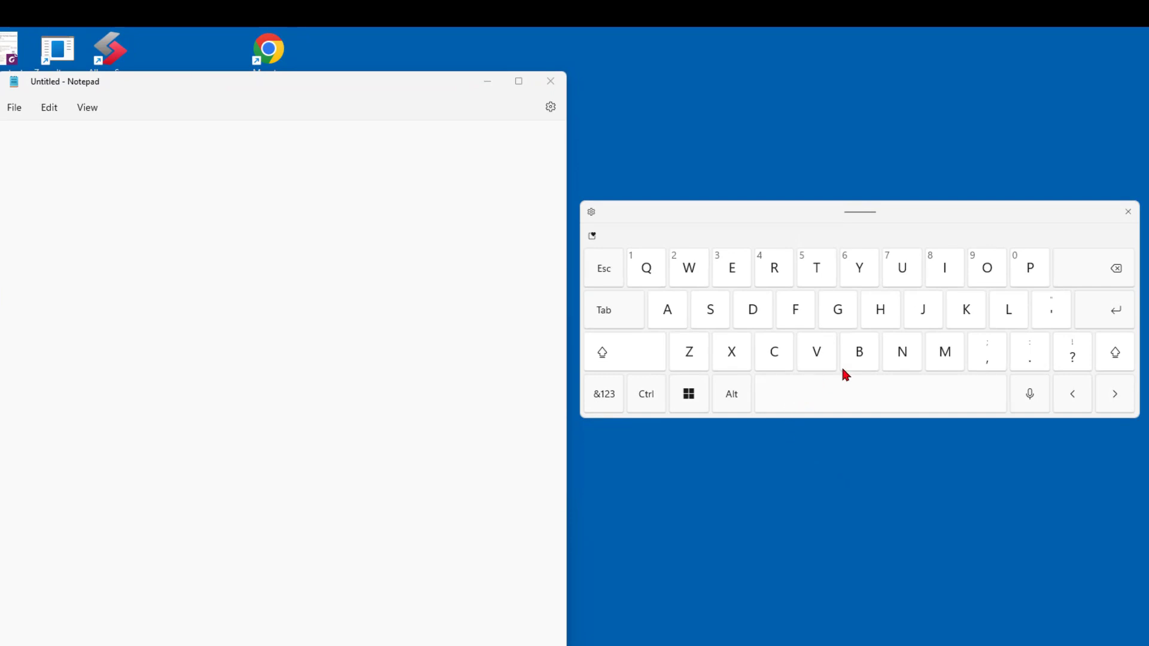
{"action": "left_click", "coordinate": [822, 270]}
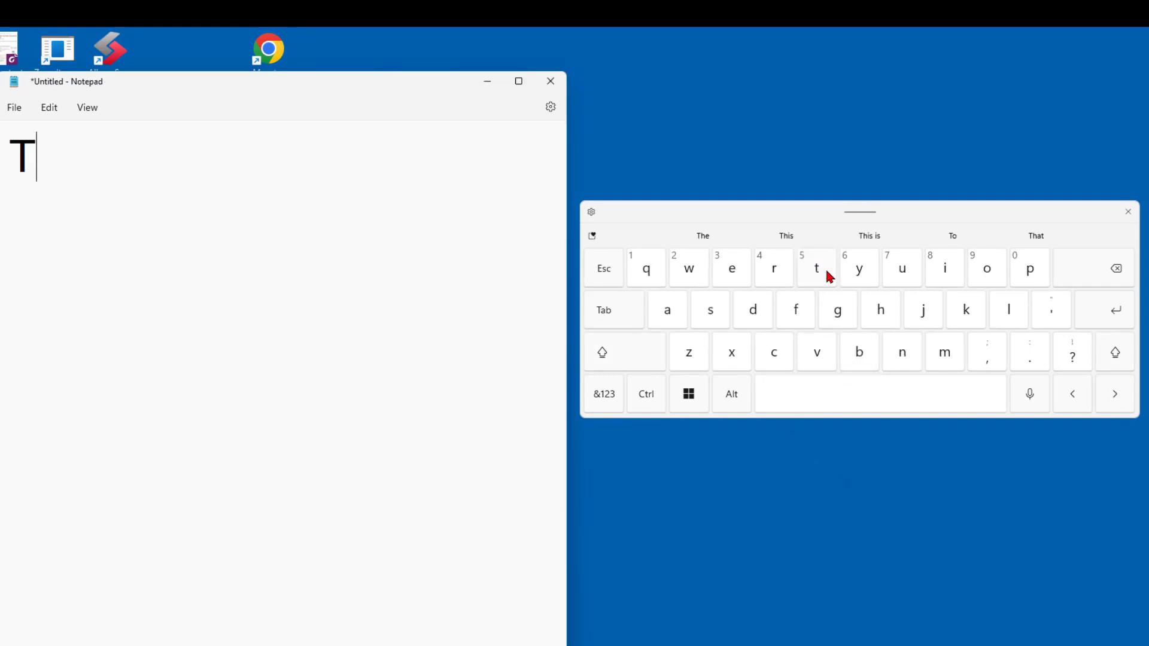
{"action": "left_click", "coordinate": [875, 310]}
{"action": "left_click", "coordinate": [669, 312]}
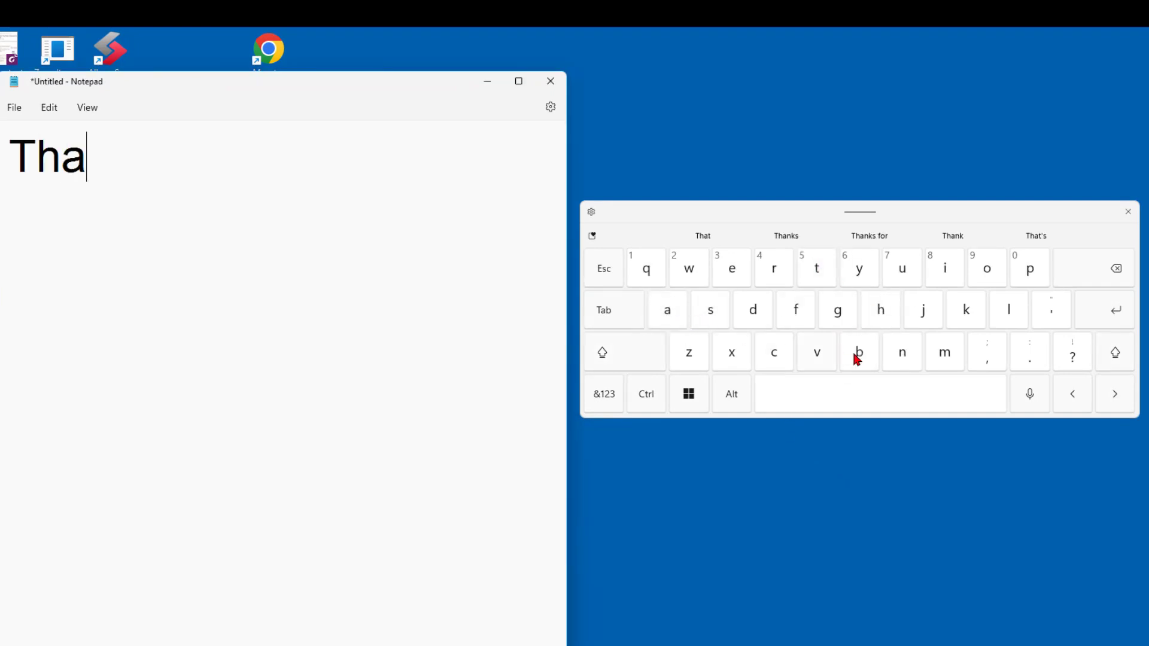
{"action": "left_click", "coordinate": [902, 353]}
{"action": "left_click", "coordinate": [964, 315]}
{"action": "left_click", "coordinate": [881, 391]}
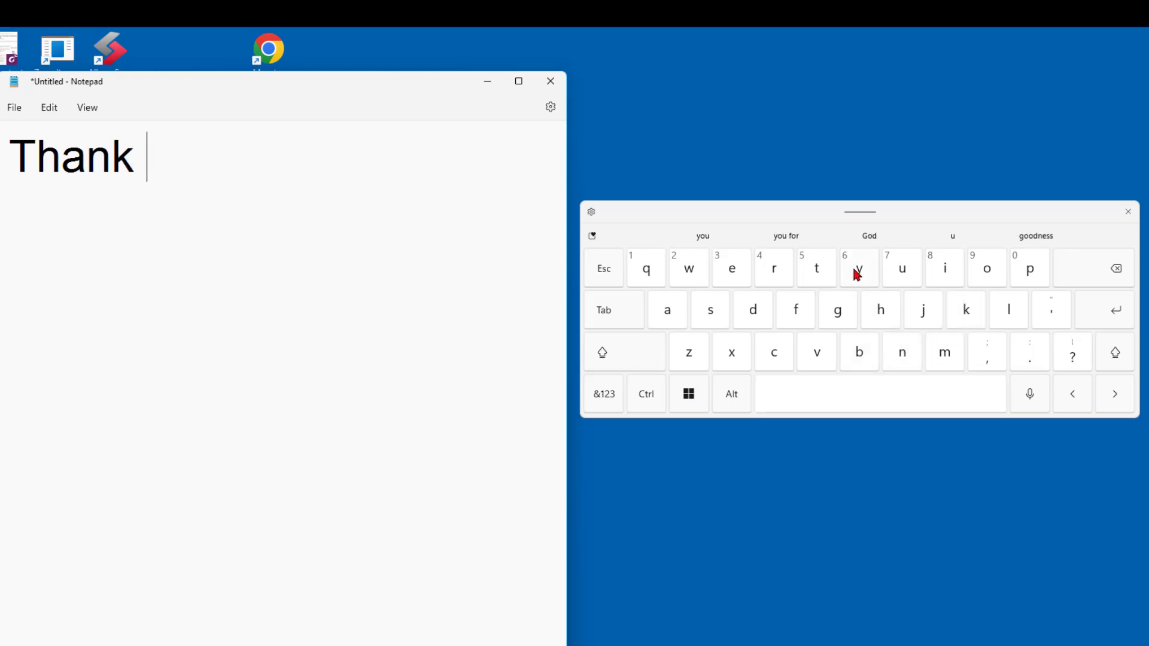
{"action": "left_click", "coordinate": [858, 270]}
{"action": "left_click", "coordinate": [978, 267]}
{"action": "left_click", "coordinate": [902, 269]}
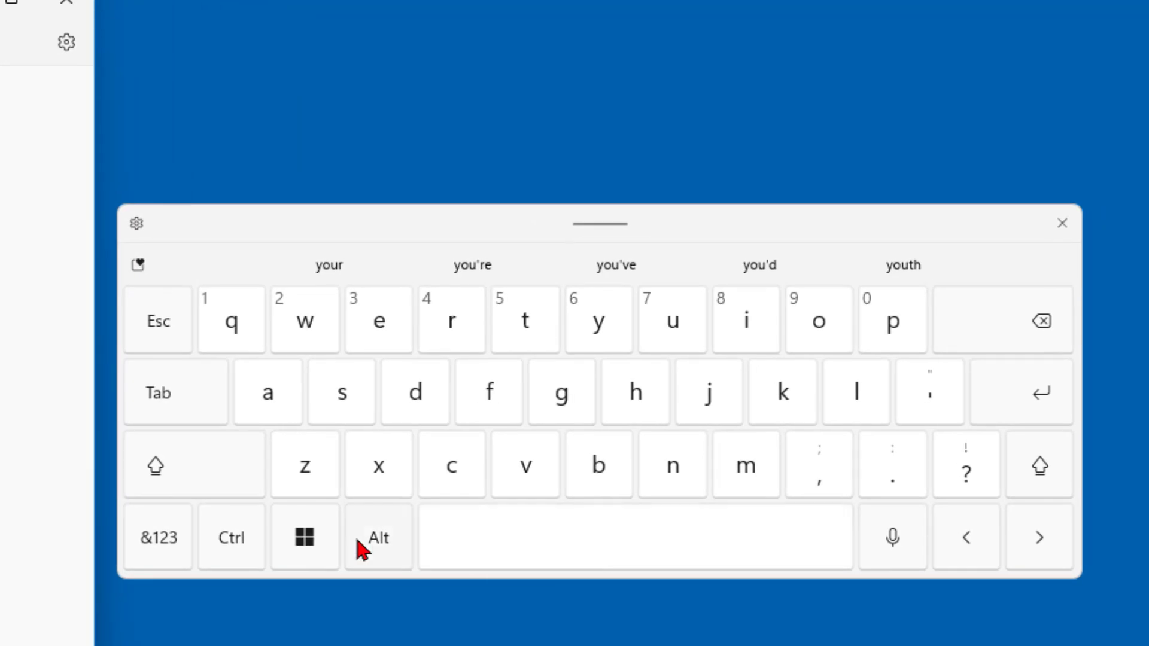
Browse the smileys, celebrations, food, transportation and hearts emoji tabs, then return to the emoji home view
{"action": "left_click", "coordinate": [139, 265]}
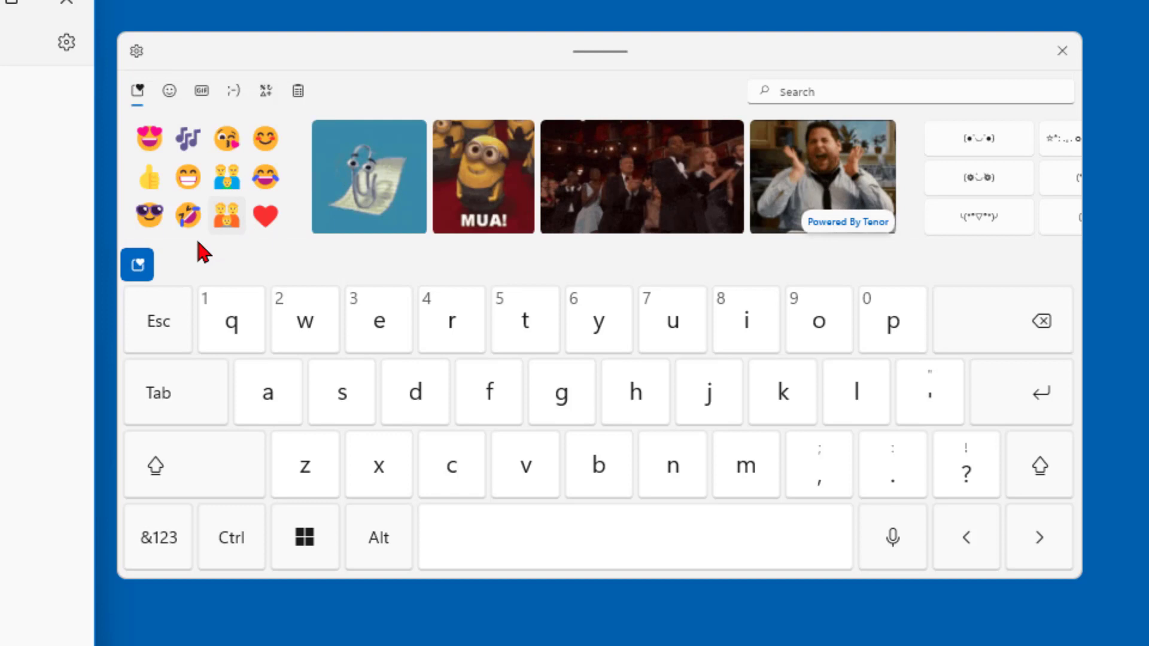
{"action": "left_click", "coordinate": [169, 92]}
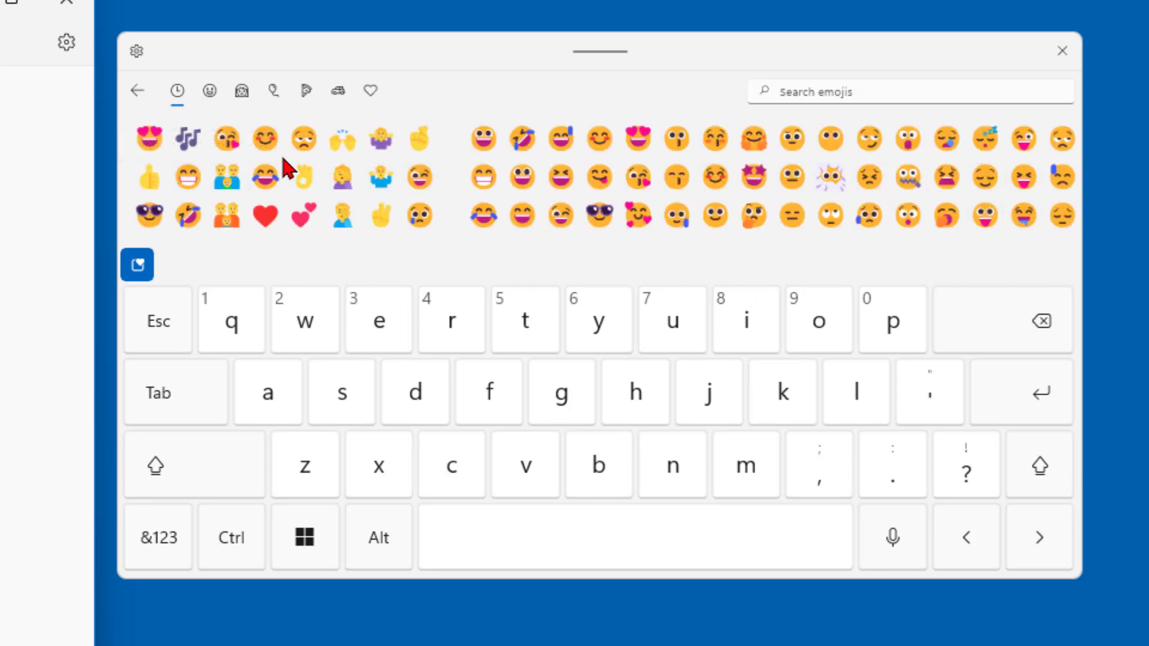
{"action": "left_click", "coordinate": [209, 91]}
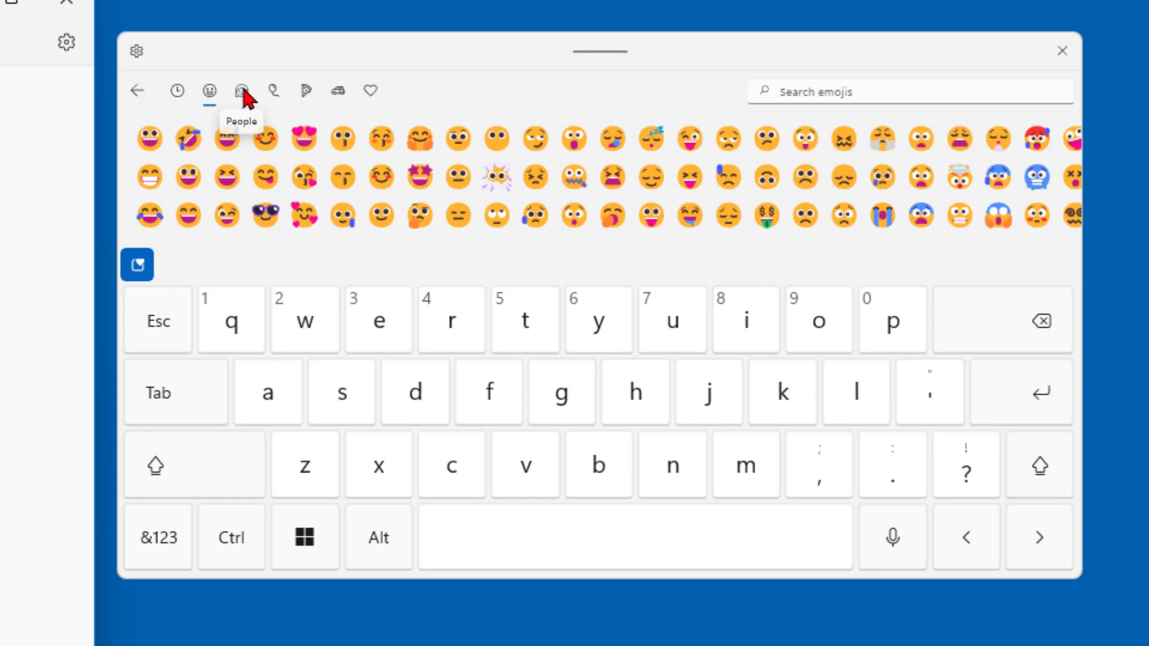
{"action": "left_click", "coordinate": [276, 94]}
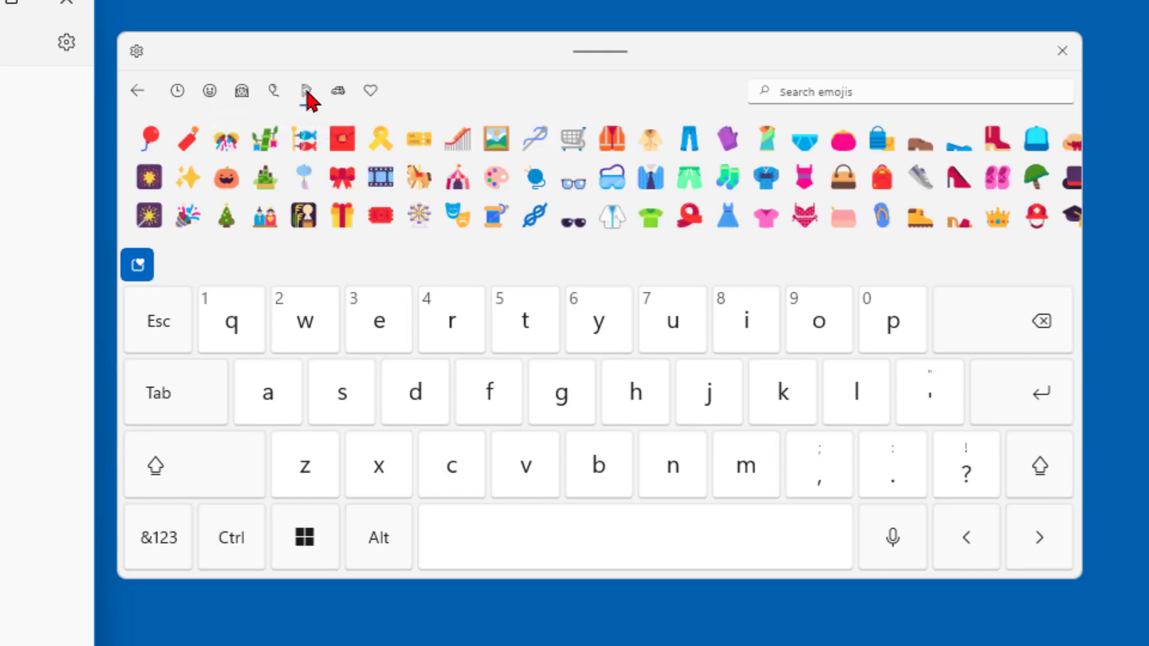
{"action": "left_click", "coordinate": [308, 94]}
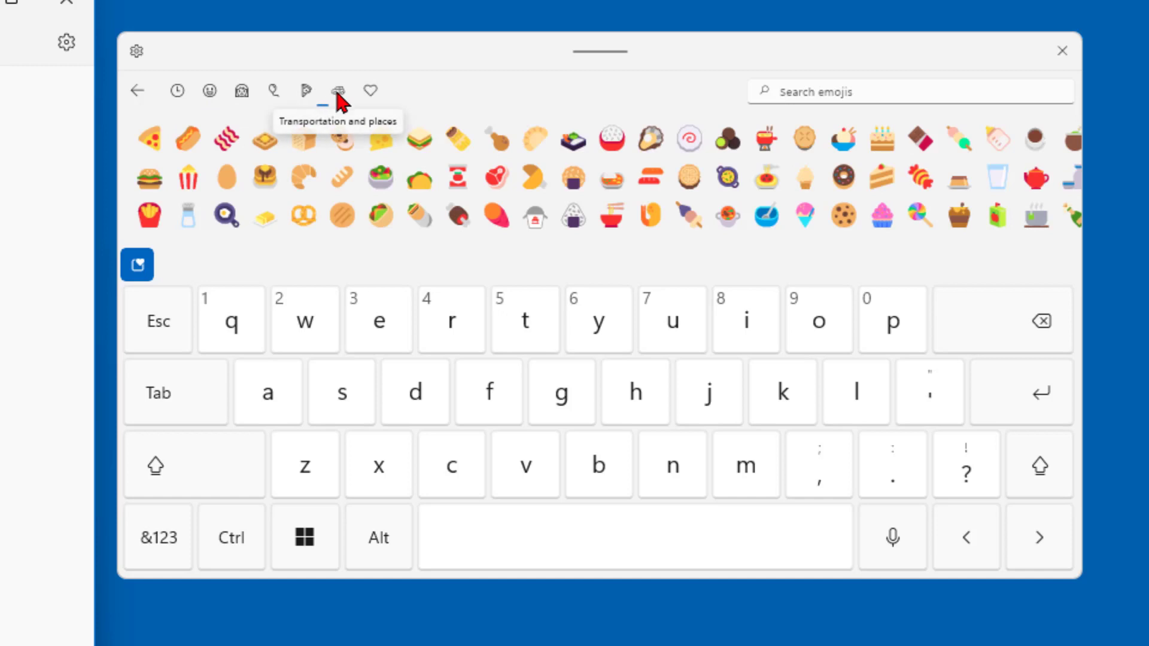
{"action": "left_click", "coordinate": [337, 93]}
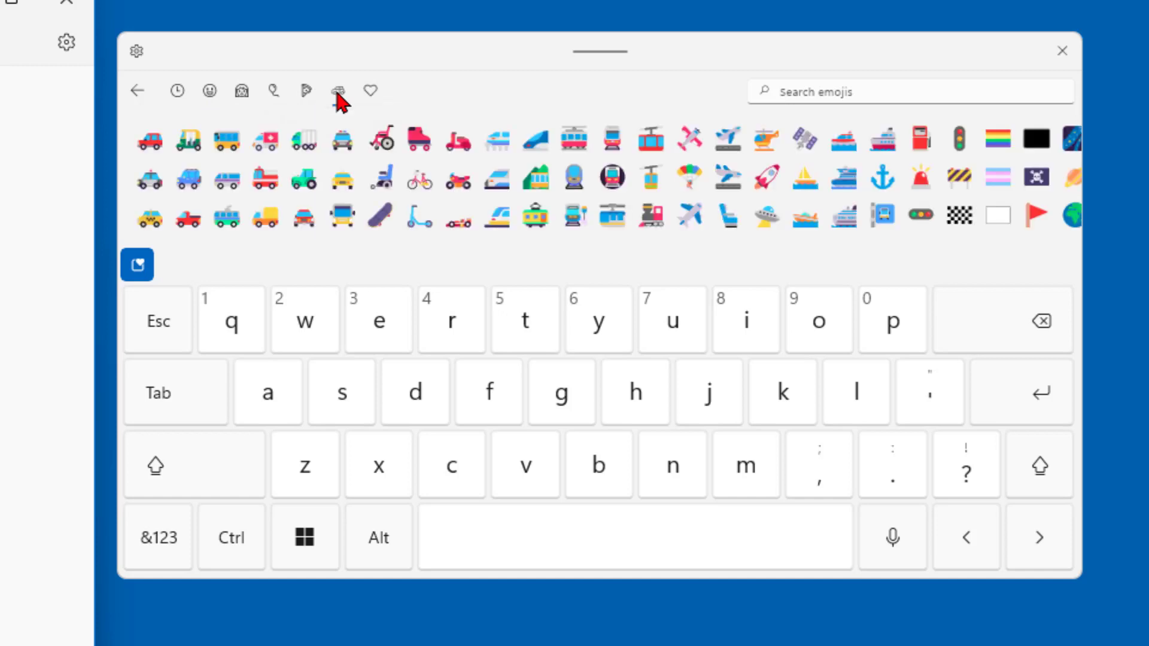
{"action": "left_click", "coordinate": [369, 94]}
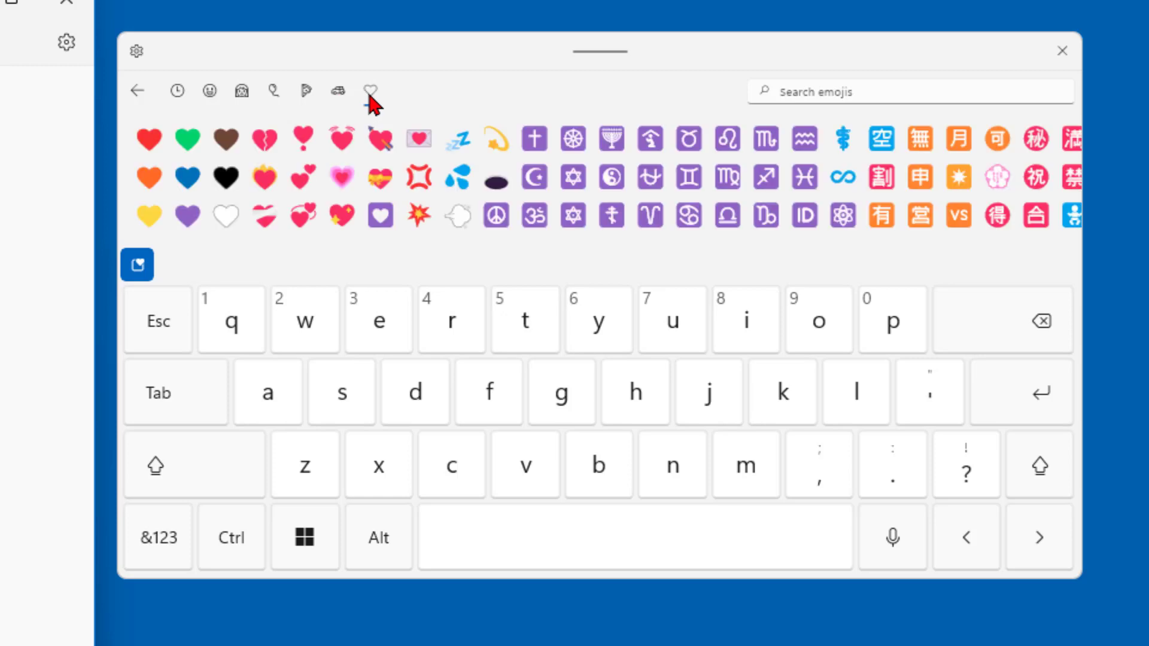
{"action": "left_click", "coordinate": [351, 127]}
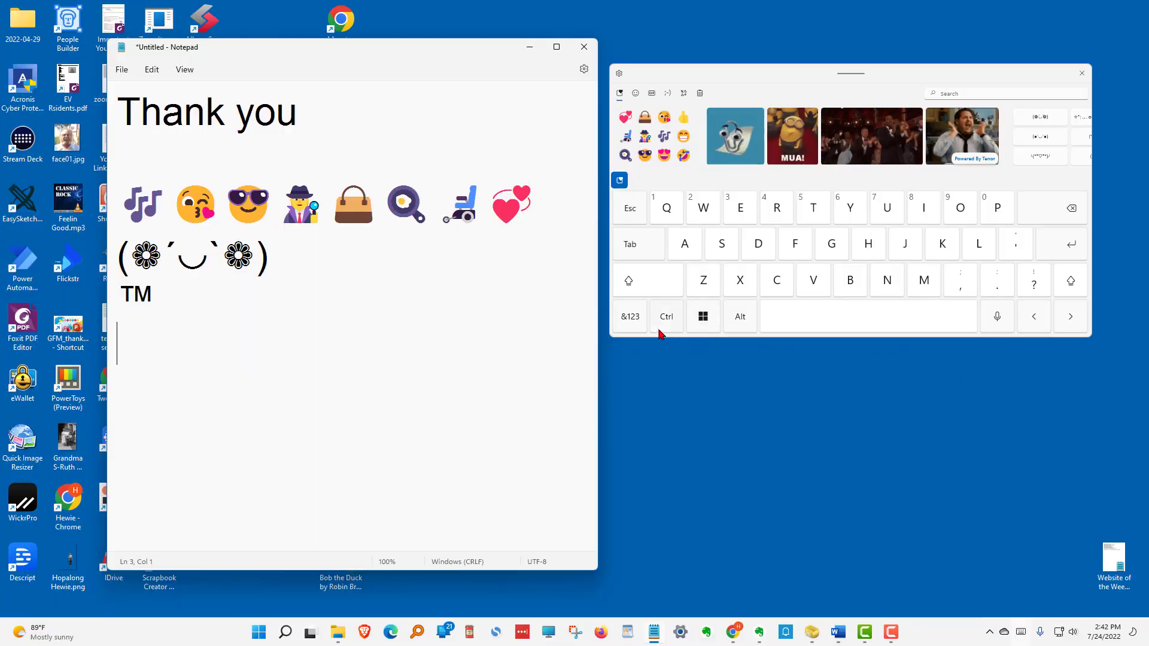
Toggle the touch keyboard between &123 symbols and abc letters, ending on the &123 layout
{"action": "left_click", "coordinate": [630, 324]}
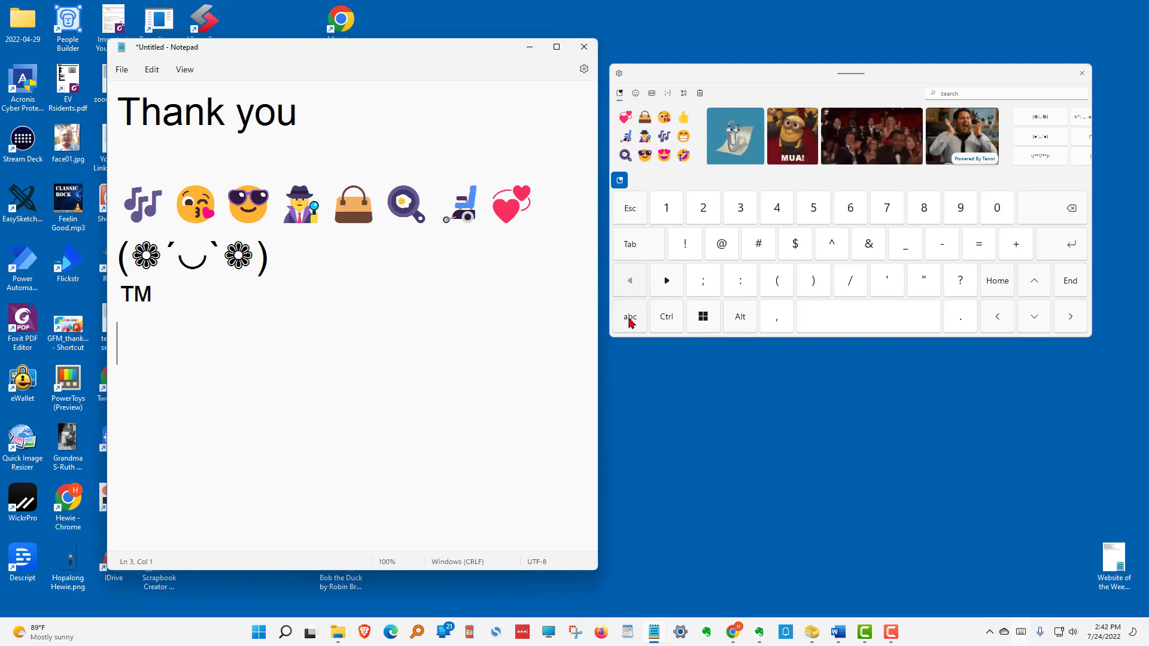
{"action": "left_click", "coordinate": [629, 323]}
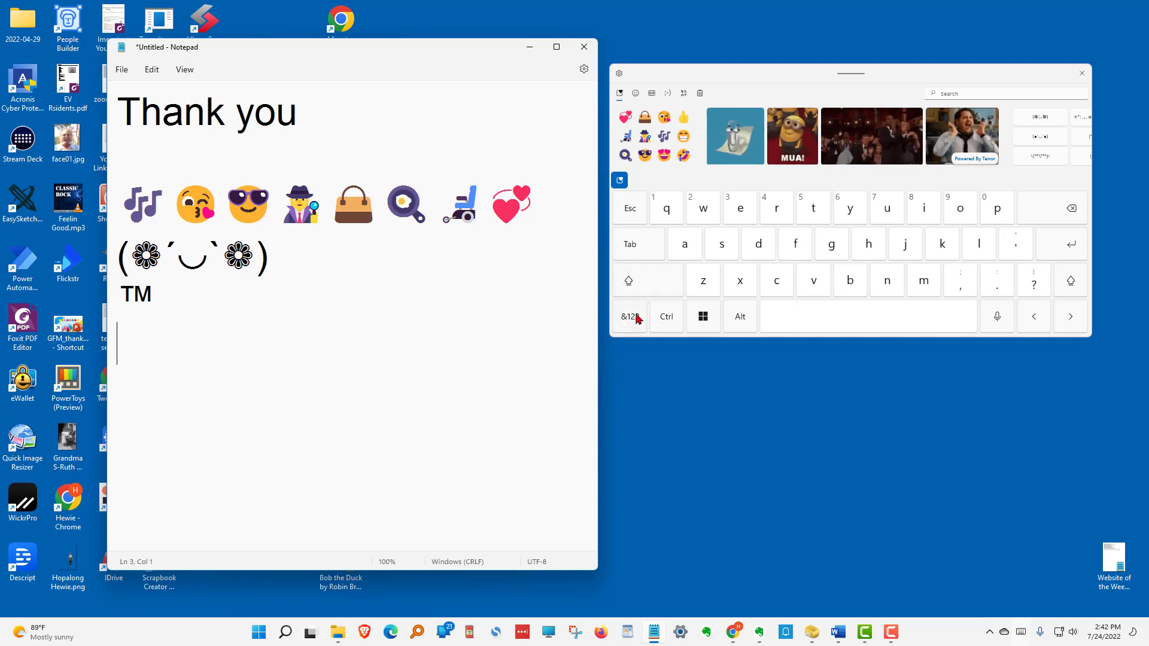
{"action": "left_click", "coordinate": [634, 320]}
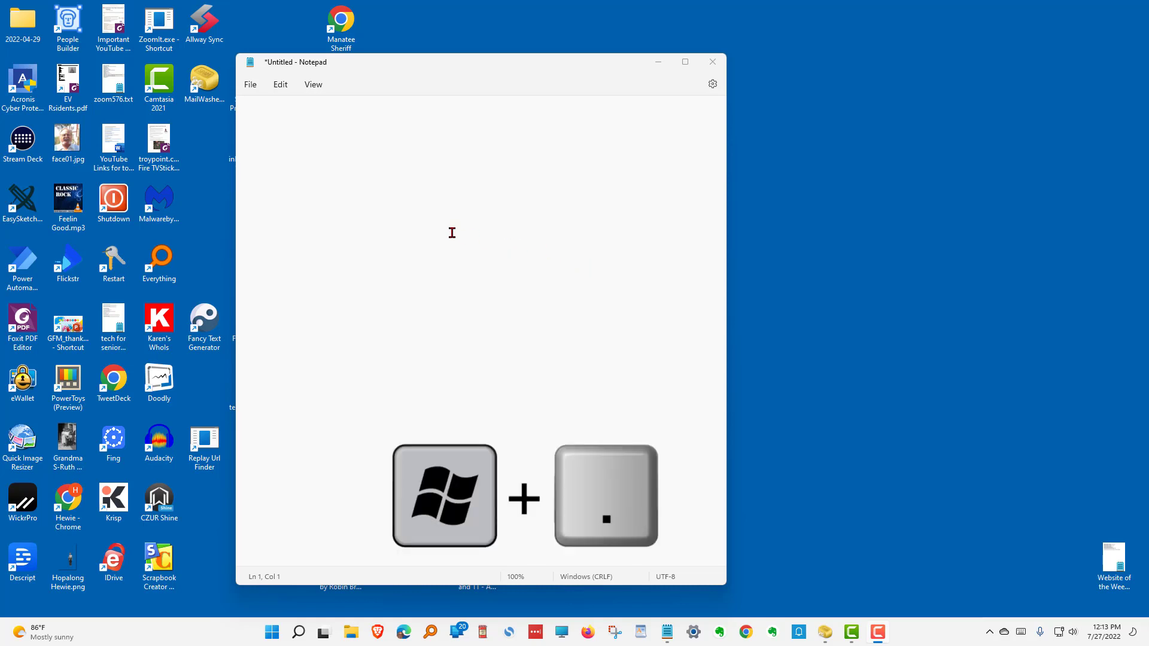
Open the emoji panel with Win+. and drag it to the right of the Notepad document
{"action": "key", "text": "super+period"}
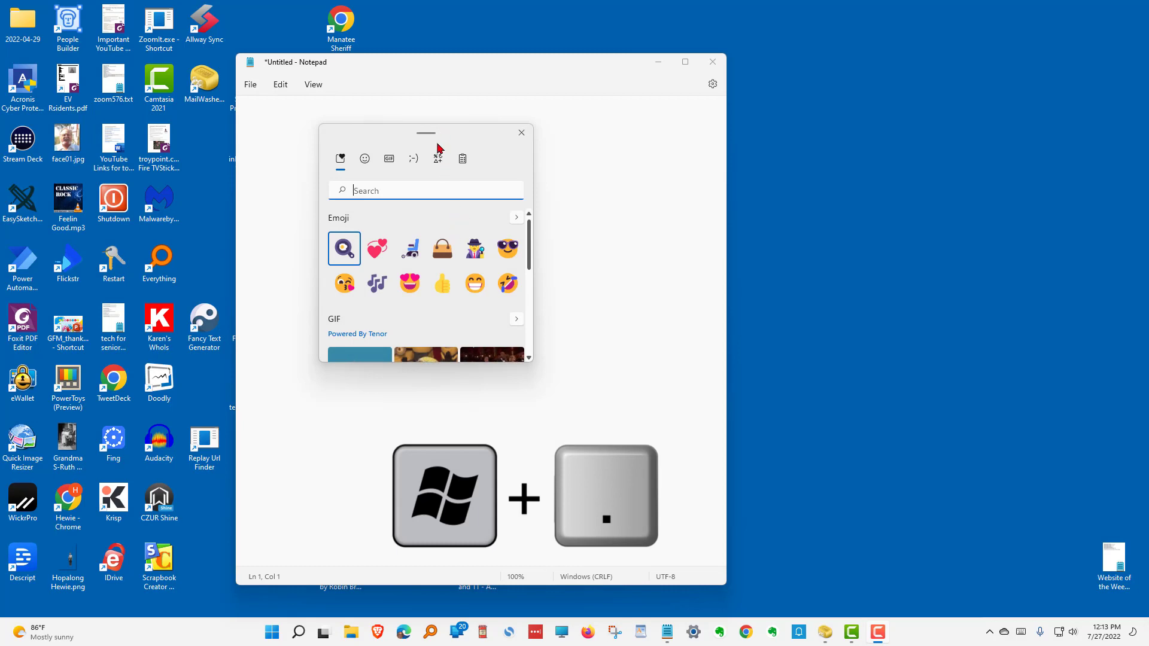
{"action": "left_click_drag", "start_coordinate": [377, 134], "coordinate": [840, 157]}
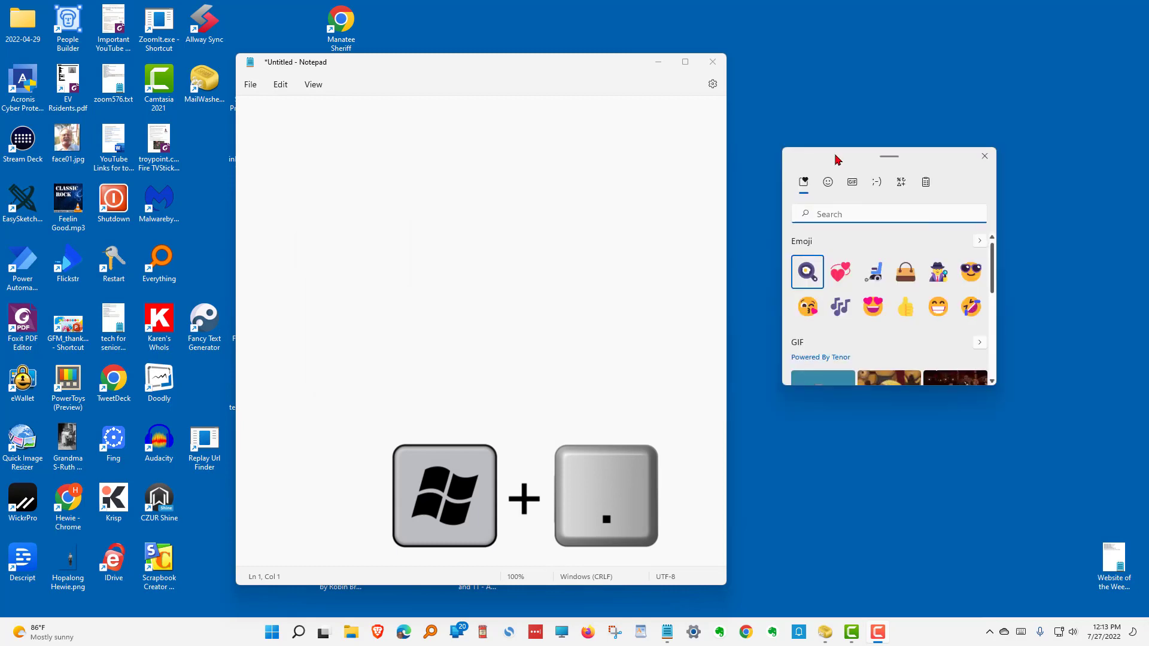
Browse the emoji panel's Symbols pages, General punctuation and Currency, returning to General punctuation
{"action": "left_click", "coordinate": [902, 182]}
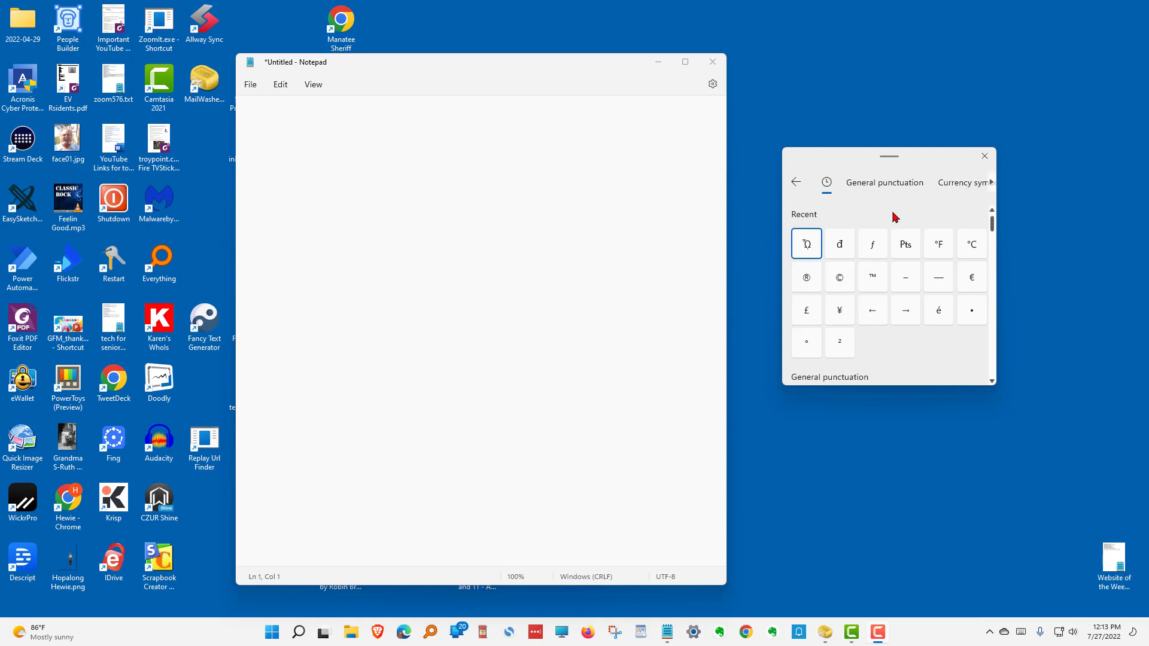
{"action": "left_click", "coordinate": [874, 184]}
{"action": "left_click", "coordinate": [953, 187]}
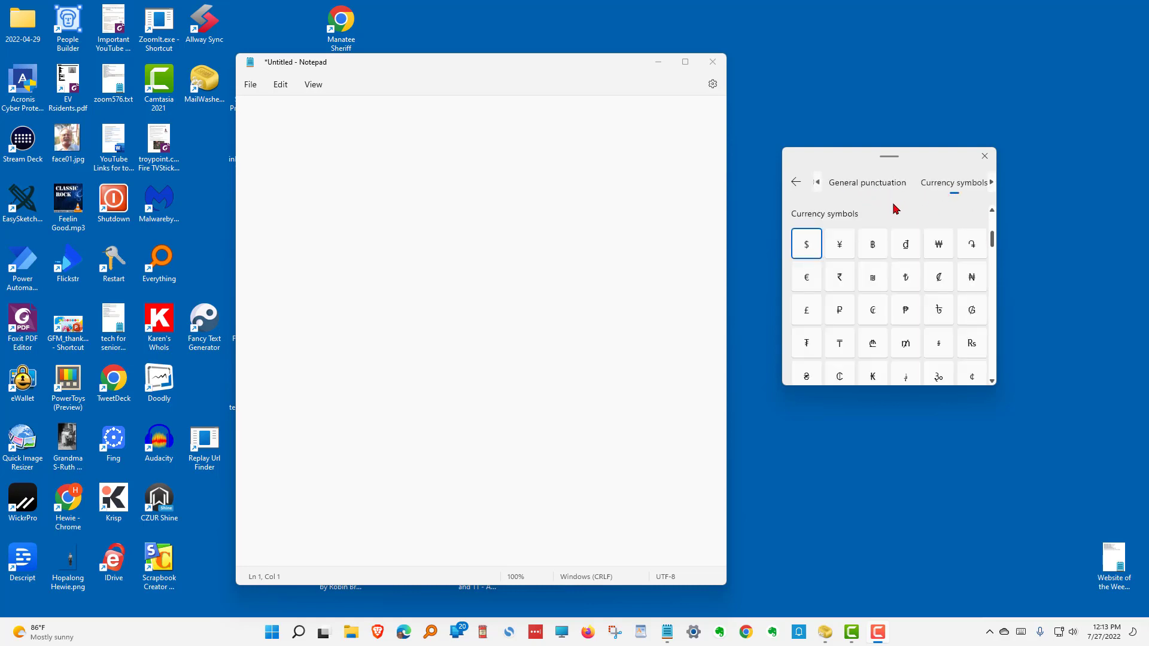
{"action": "left_click_drag", "start_coordinate": [996, 238], "coordinate": [993, 322]}
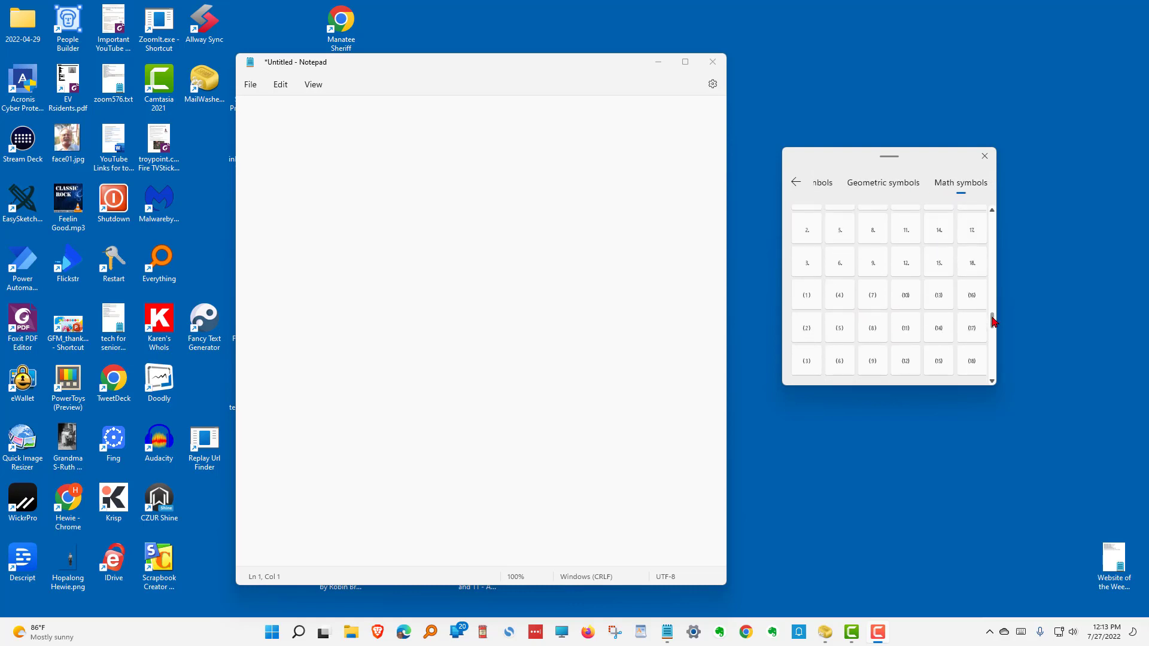
{"action": "left_click_drag", "start_coordinate": [998, 281], "coordinate": [973, 206]}
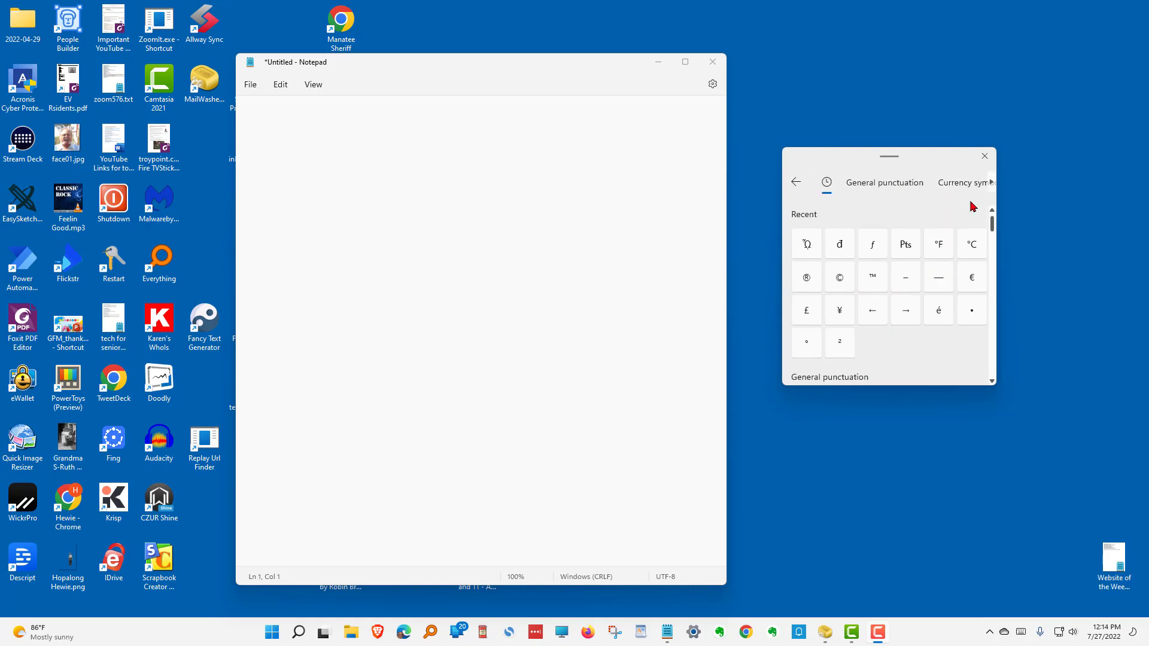
{"action": "left_click", "coordinate": [861, 183]}
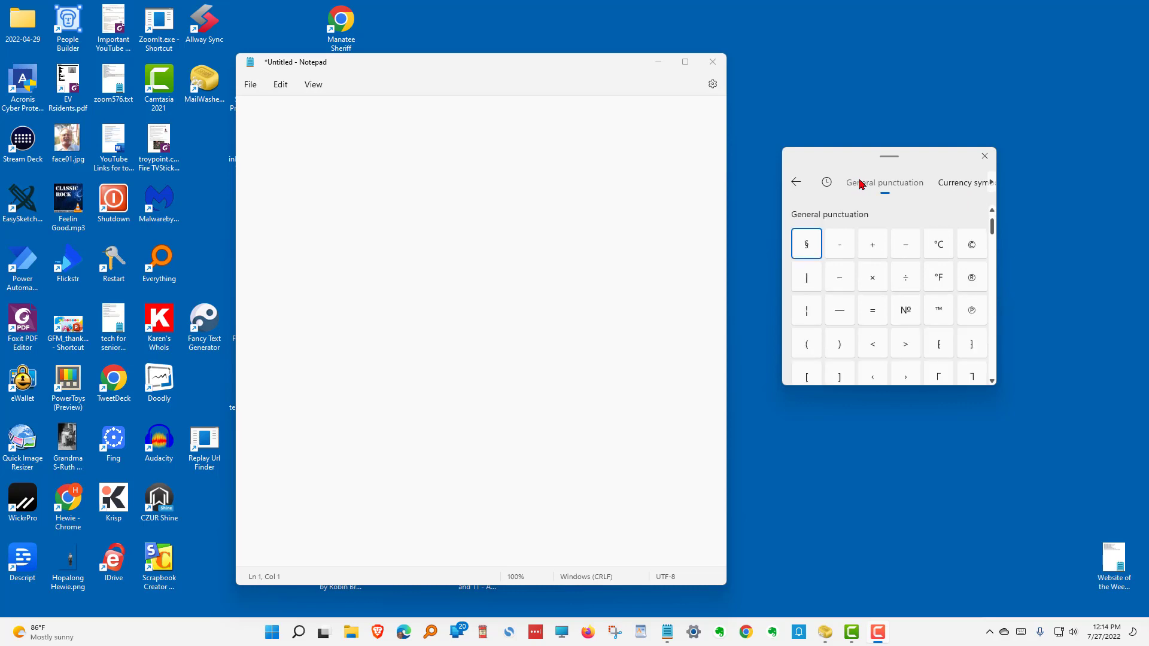
Insert the °C, °F and № symbols into the document from the symbol panel
{"action": "key", "text": "super+period"}
{"action": "left_click", "coordinate": [880, 286]}
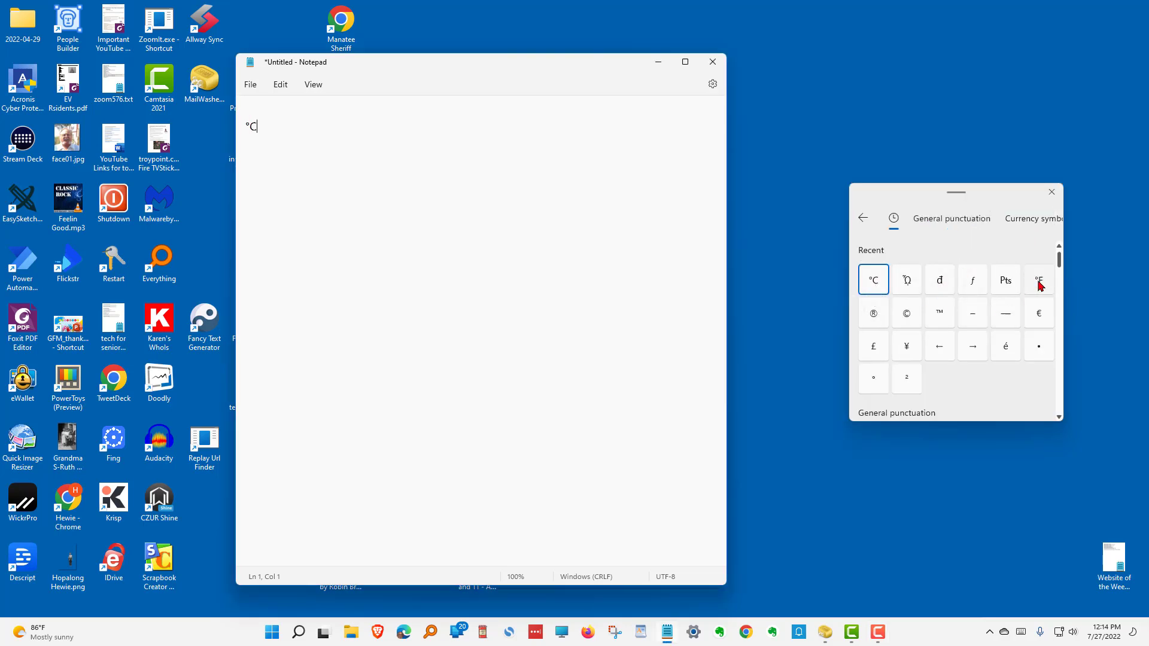
{"action": "scroll", "coordinate": [1060, 263], "scroll_direction": "down", "scroll_amount": 3}
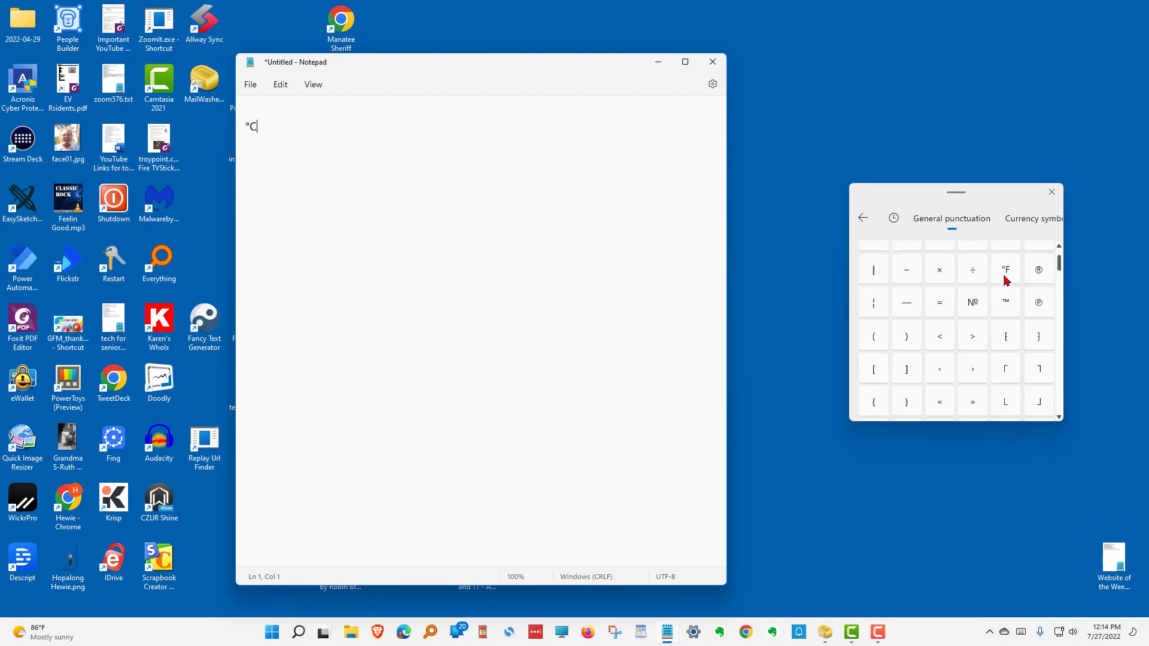
{"action": "left_click", "coordinate": [1005, 271]}
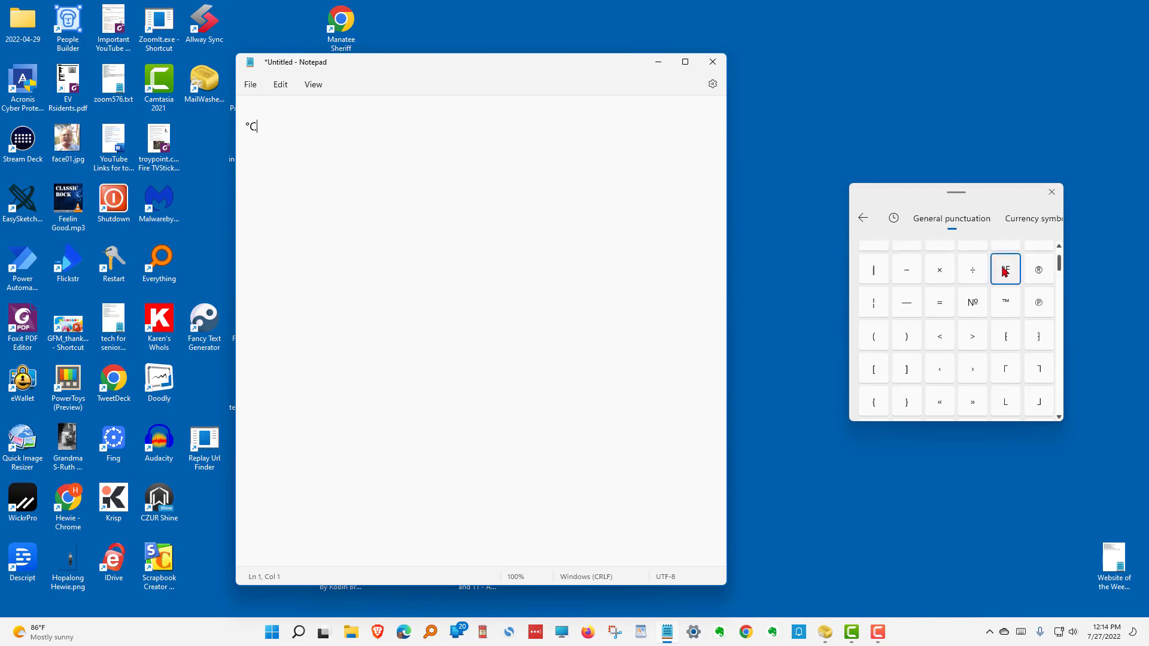
{"action": "left_click", "coordinate": [973, 303]}
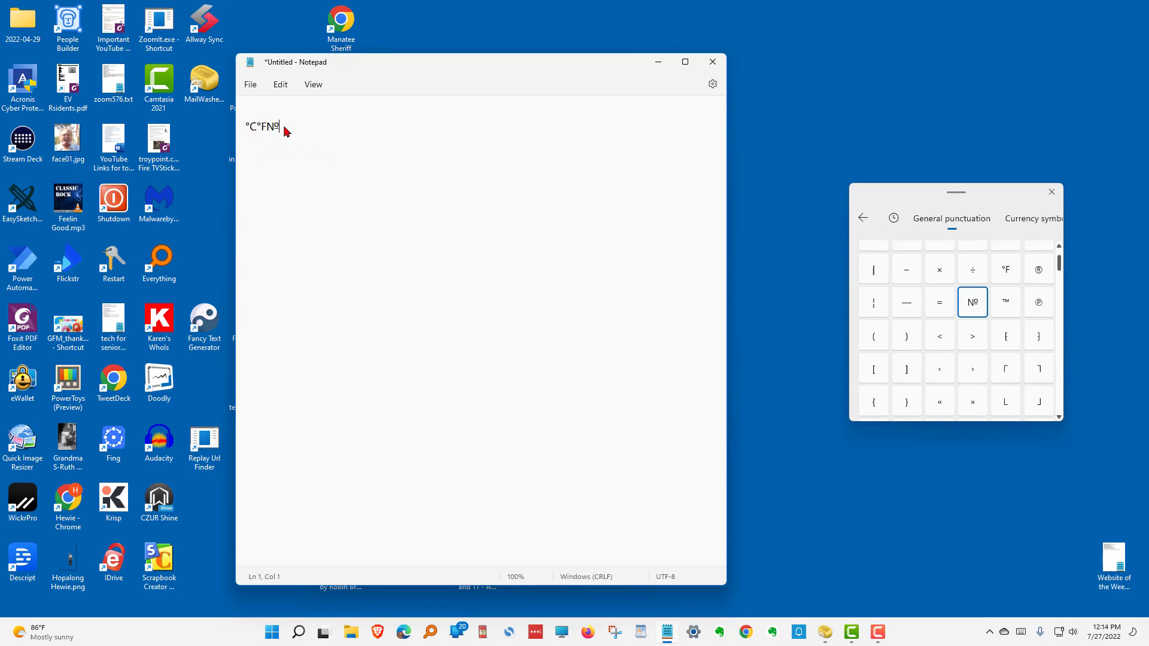
Reopen the emoji panel on line 2, move it to the right, and insert the beaming-face emoji
{"action": "key", "text": "Escape"}
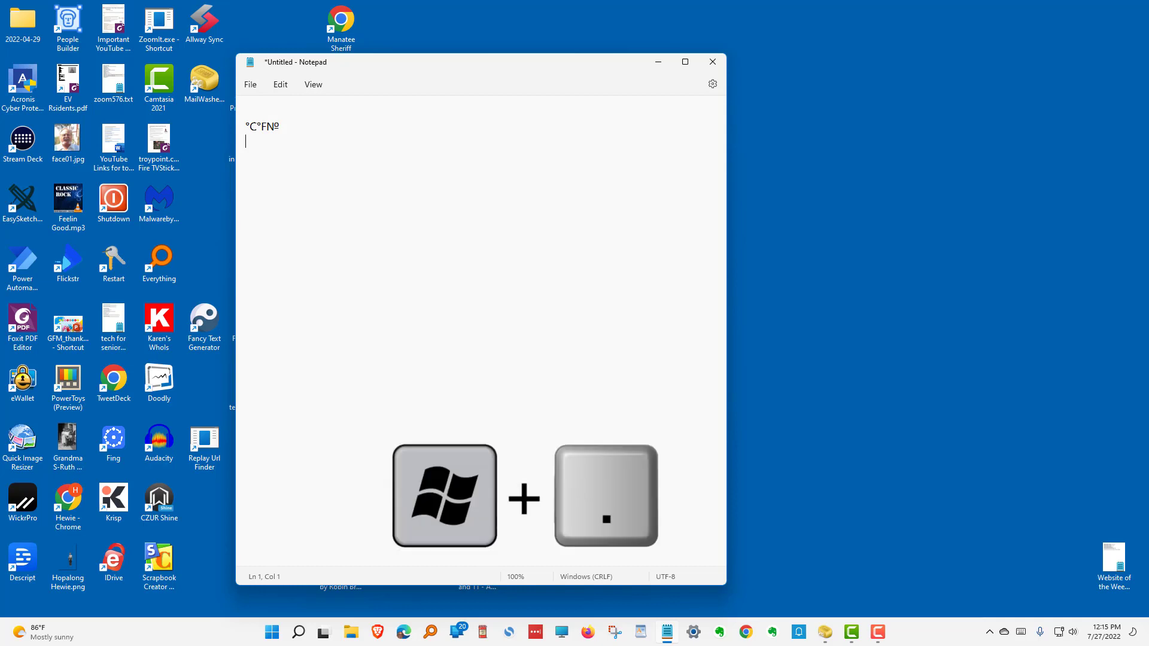
{"action": "key", "text": "super+period"}
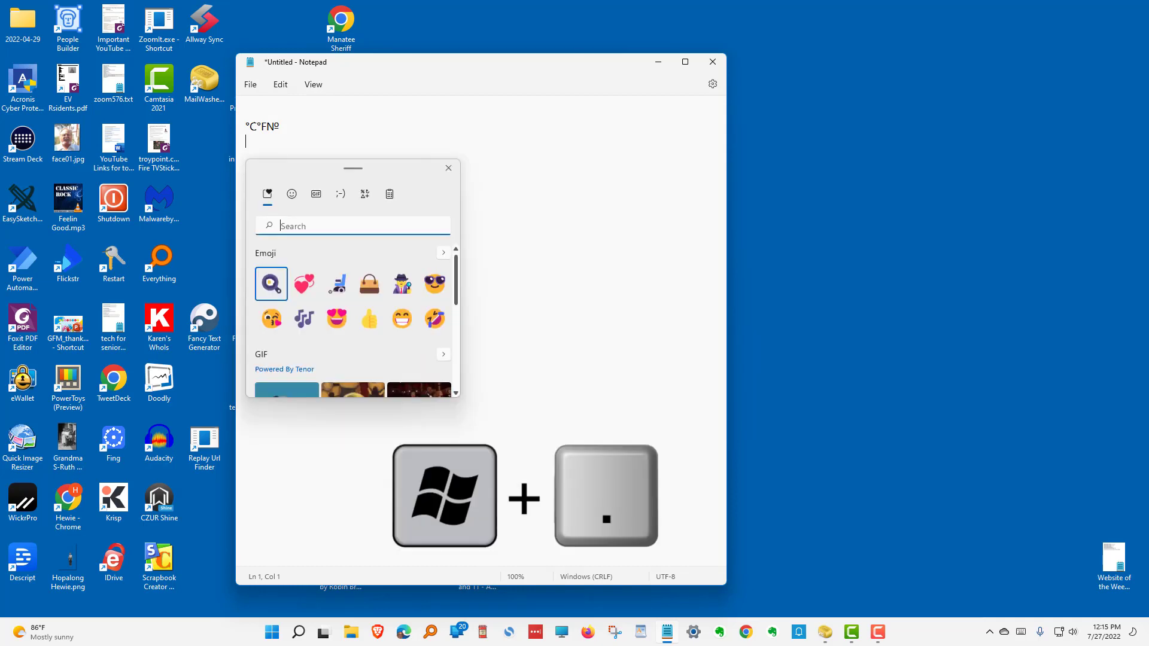
{"action": "left_click_drag", "start_coordinate": [281, 163], "coordinate": [823, 217]}
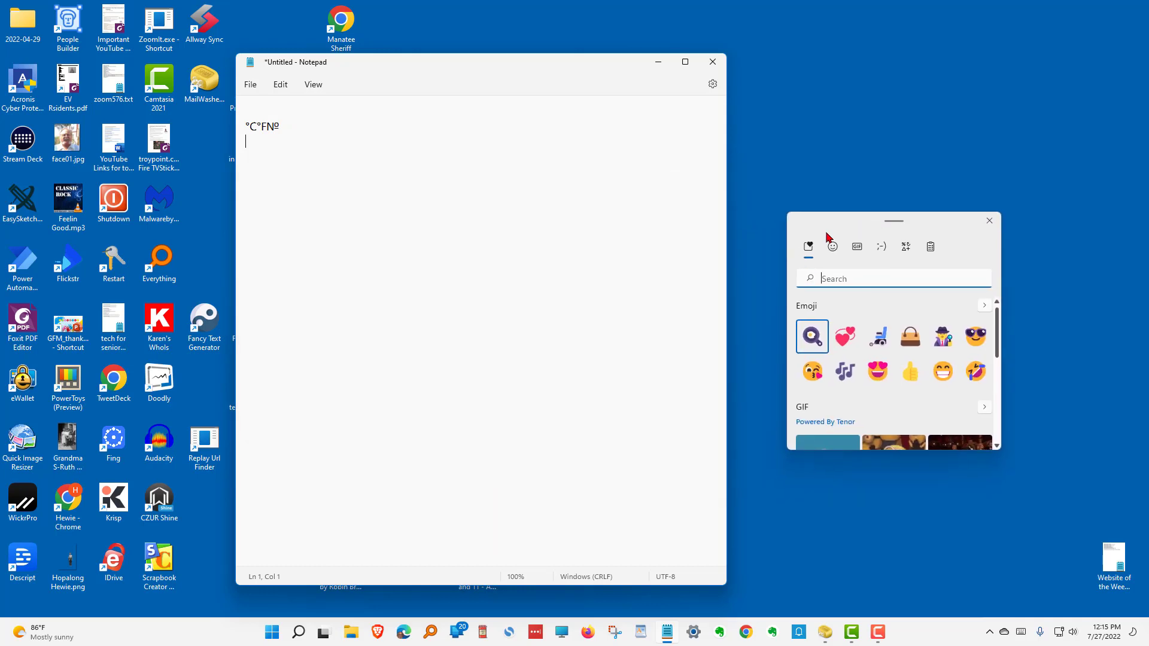
{"action": "left_click", "coordinate": [942, 372]}
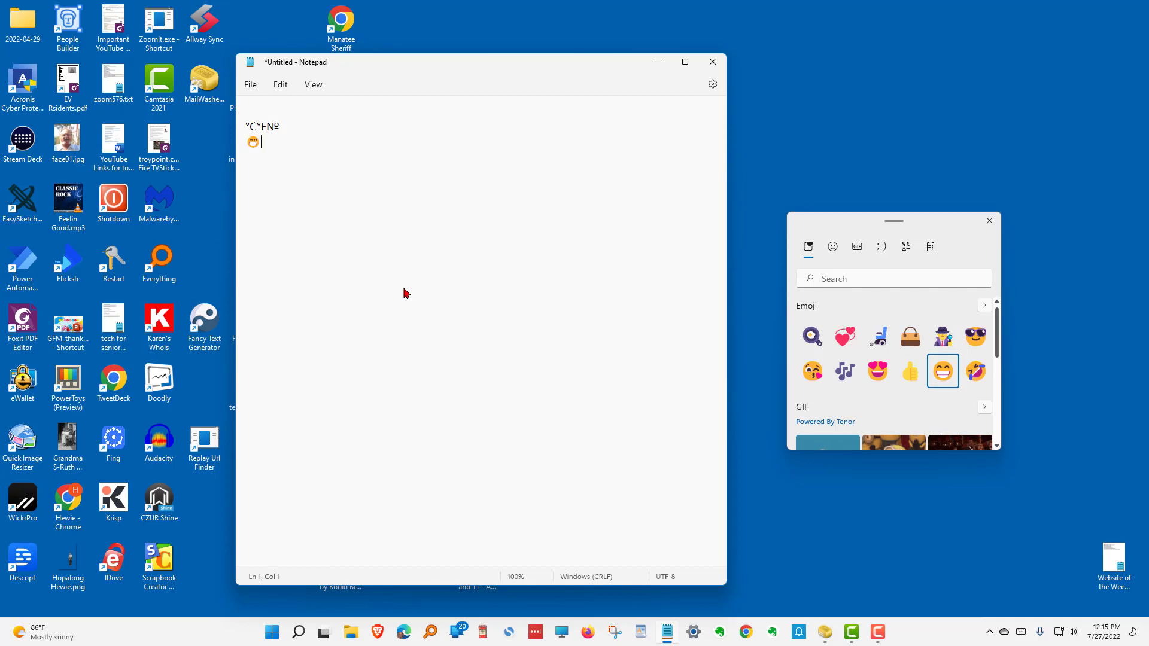
Replace the emoji panel with the touch keyboard using the system tray icon
{"action": "left_click", "coordinate": [1021, 633]}
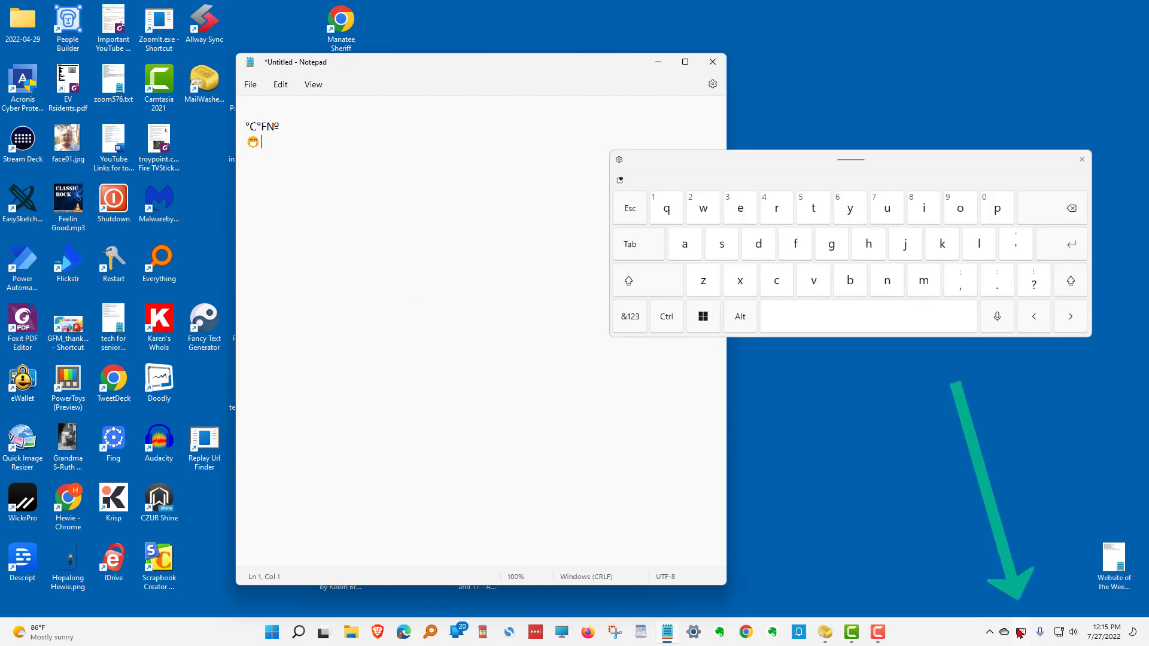